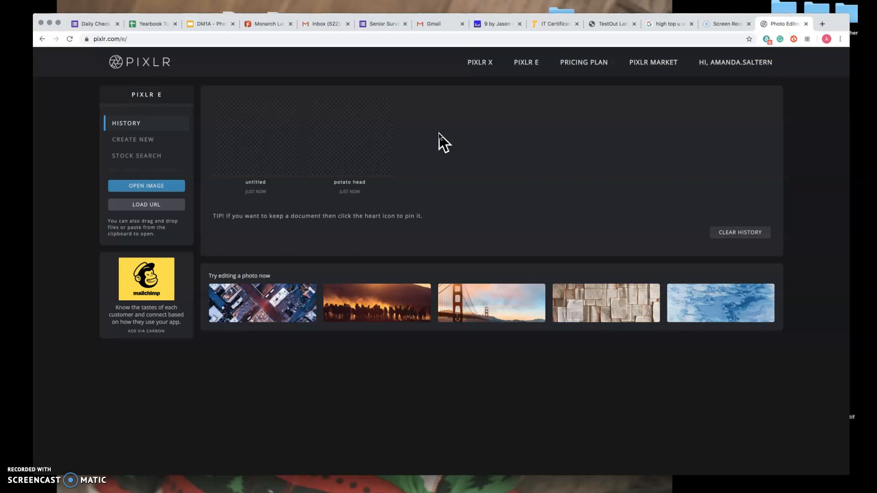
# Step: Create a new blank image named Potato Head, 600 px wide and 800 px high, with no background
pyautogui.click(129, 140)
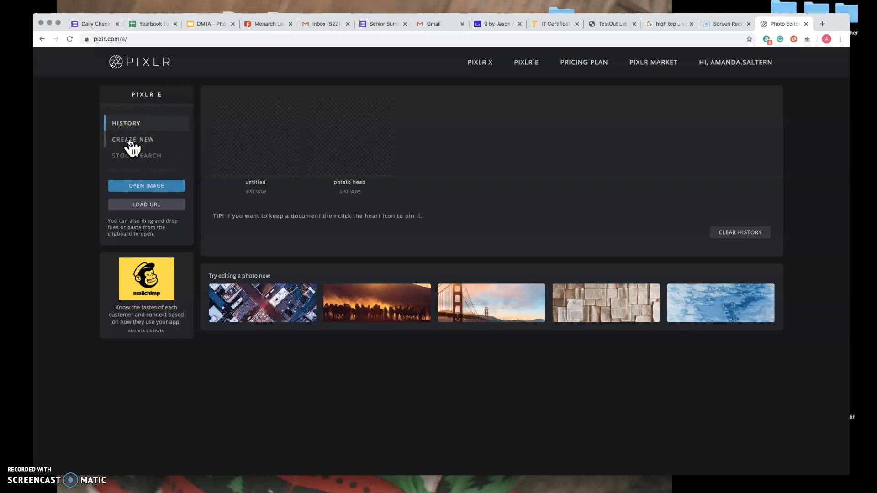
pyautogui.click(130, 141)
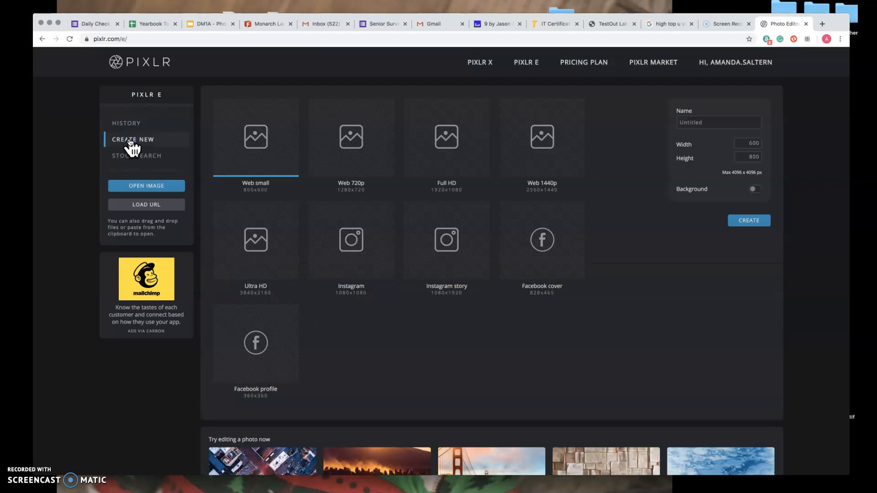
pyautogui.click(270, 150)
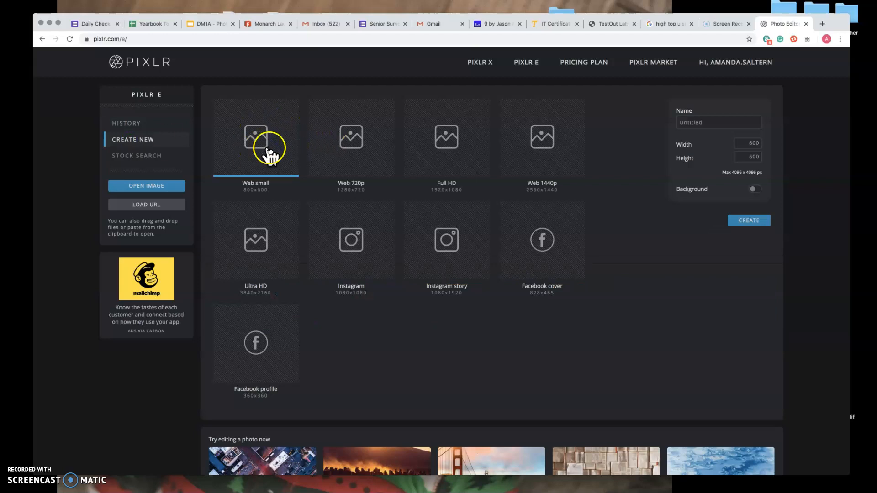
pyautogui.click(716, 120)
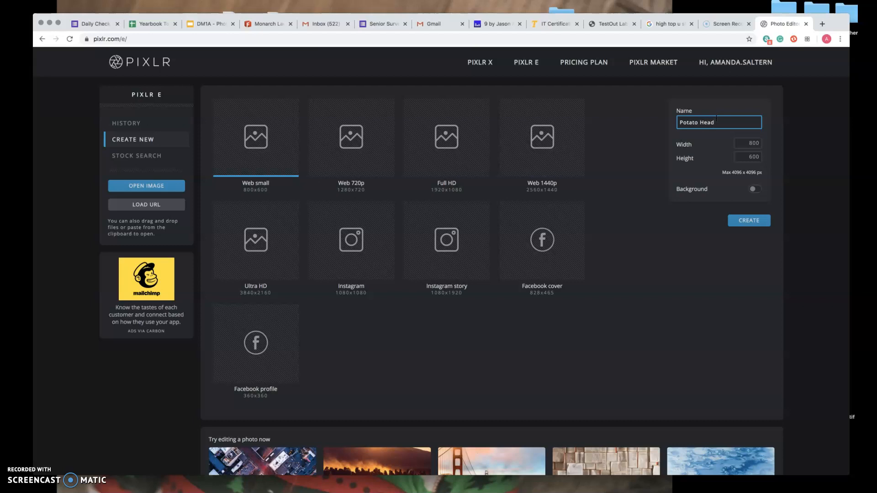
pyautogui.click(750, 143)
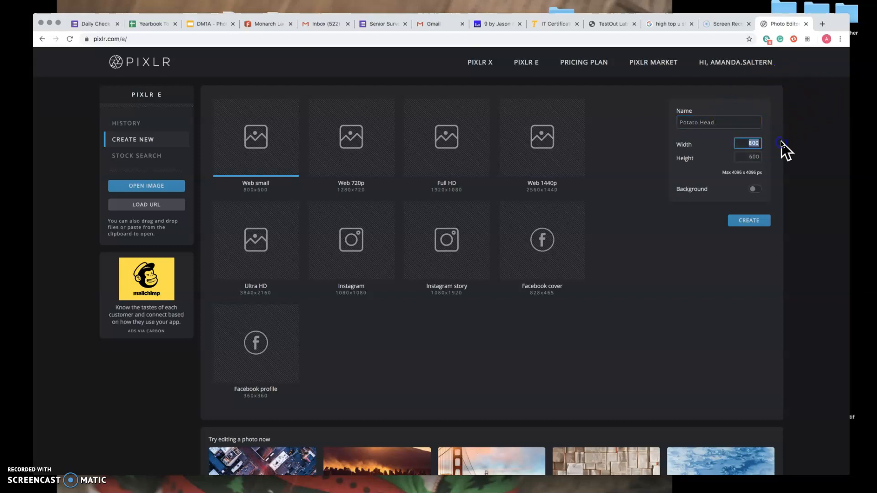
pyautogui.write('60')
pyautogui.click(741, 157)
pyautogui.write('8')
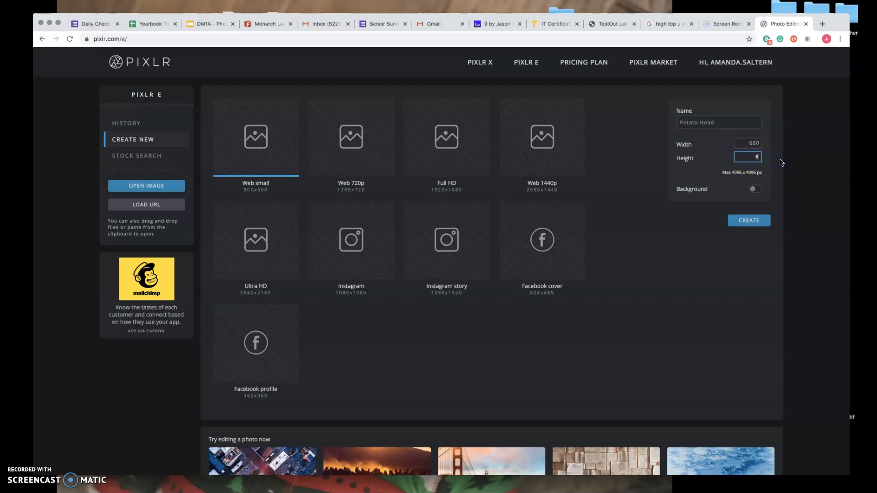
pyautogui.click(758, 221)
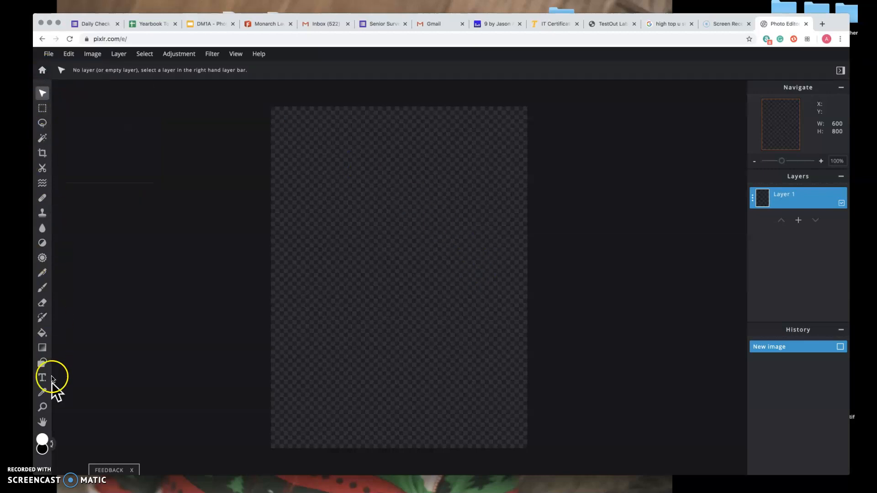
# Step: Make a rectangular marquee selection about 385 by 184 px in the middle of the canvas
pyautogui.scroll(-10, 54, 145)
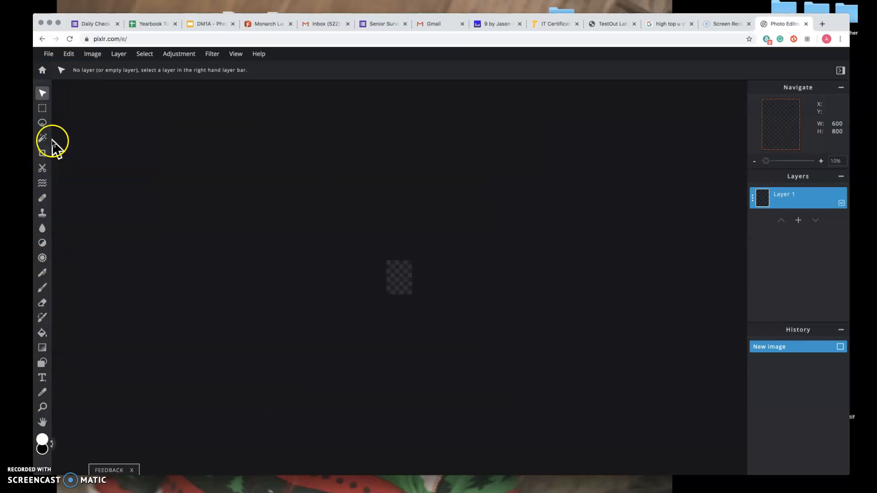
pyautogui.scroll(4, 53, 137)
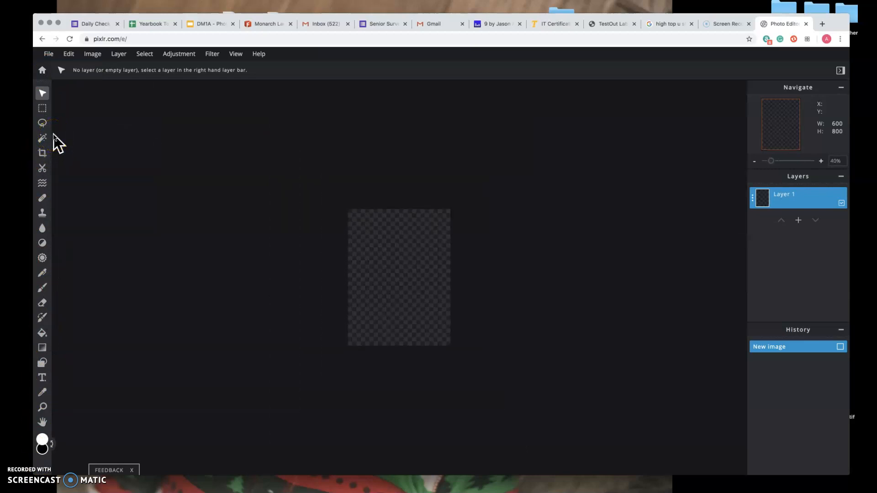
pyautogui.scroll(1, 53, 137)
pyautogui.scroll(1, 53, 137)
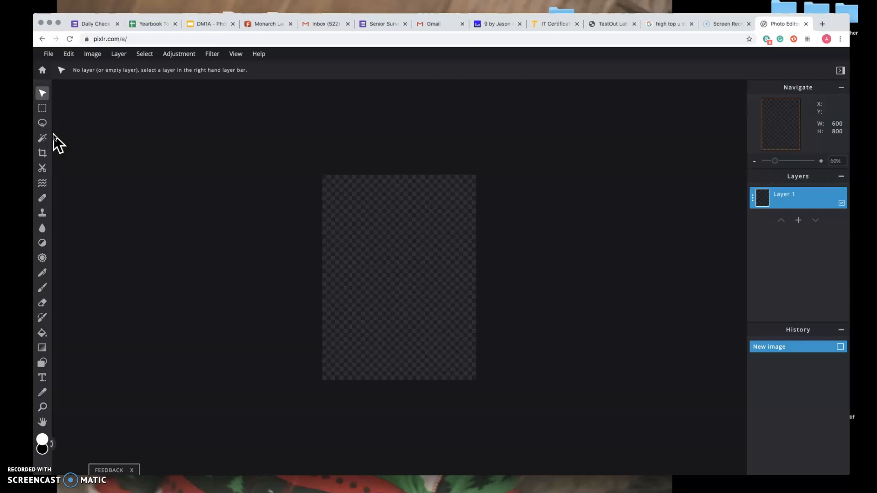
pyautogui.click(42, 109)
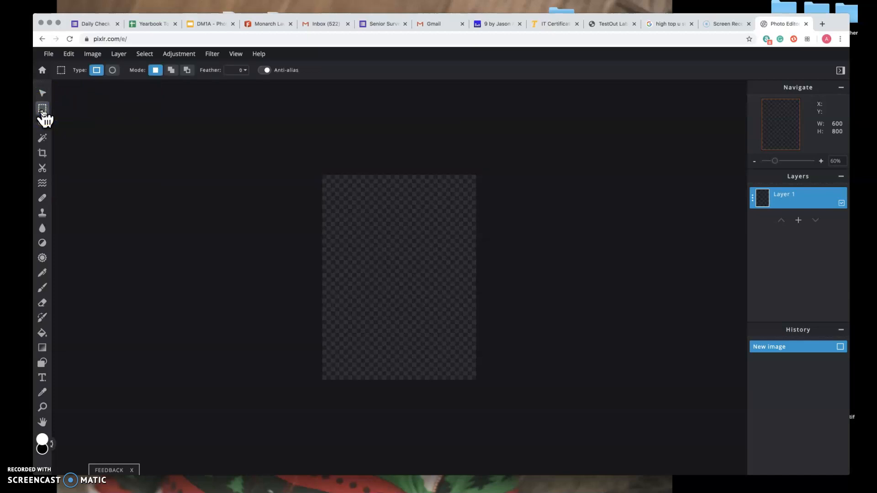
pyautogui.click(112, 70)
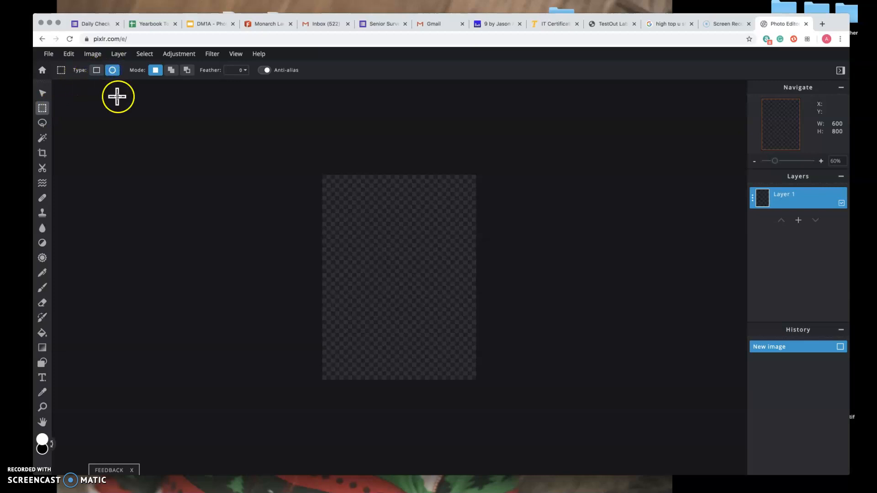
pyautogui.click(97, 71)
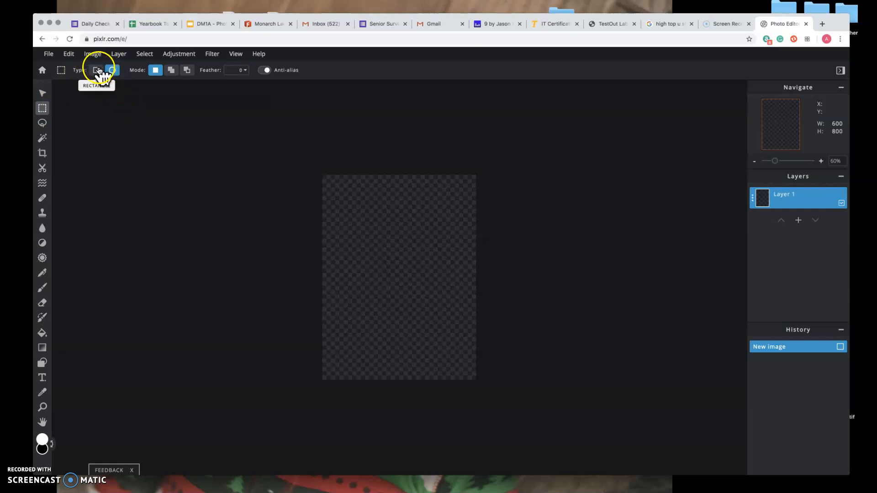
pyautogui.moveTo(371, 261); pyautogui.dragTo(470, 306)
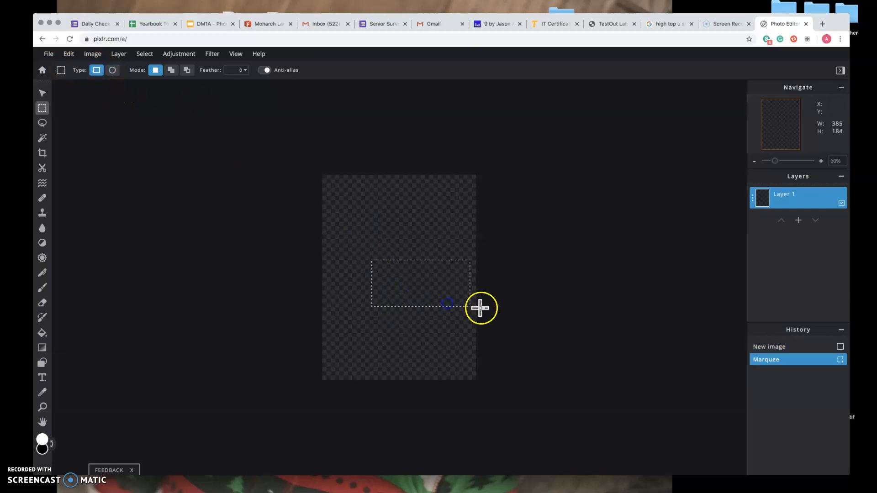
# Step: Make a new elliptical selection about 198 by 237 px in the canvas's upper left part and add a wider overlapping ellipse to it
pyautogui.click(112, 70)
pyautogui.moveTo(340, 222); pyautogui.dragTo(394, 285)
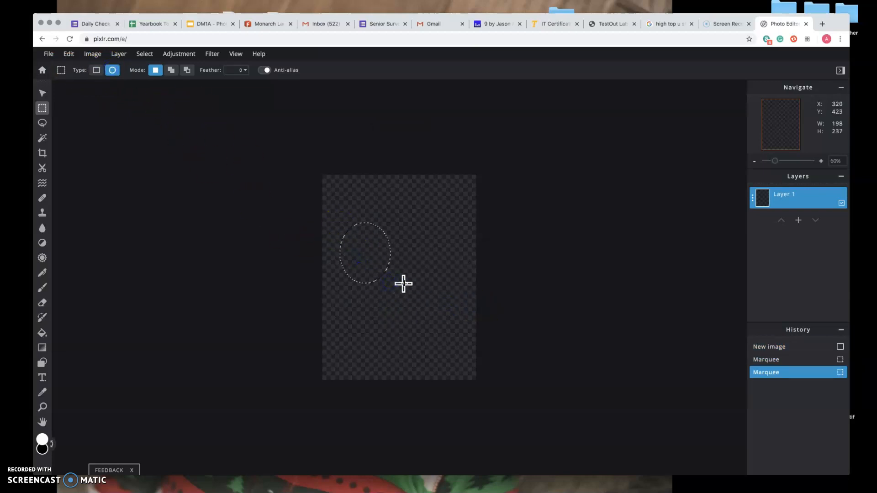
pyautogui.click(171, 71)
pyautogui.moveTo(335, 202); pyautogui.dragTo(454, 273)
pyautogui.scroll(-1, 455, 273)
pyautogui.scroll(-5, 455, 273)
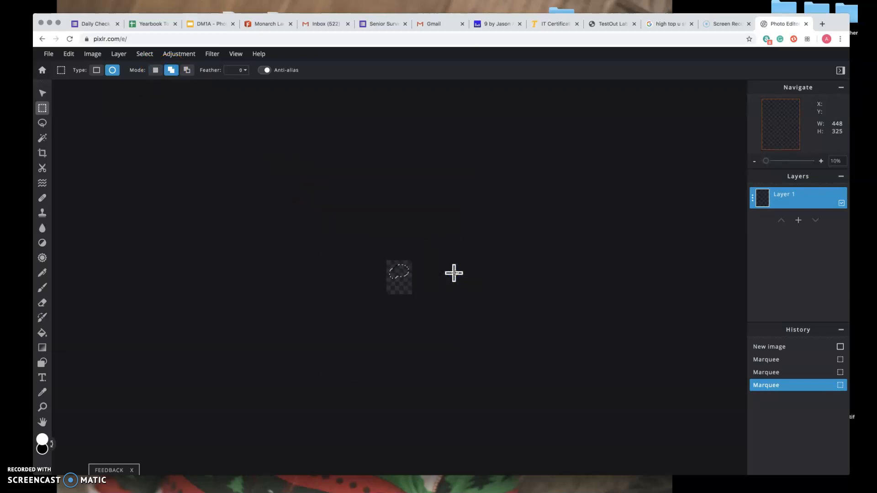
pyautogui.scroll(8, 454, 273)
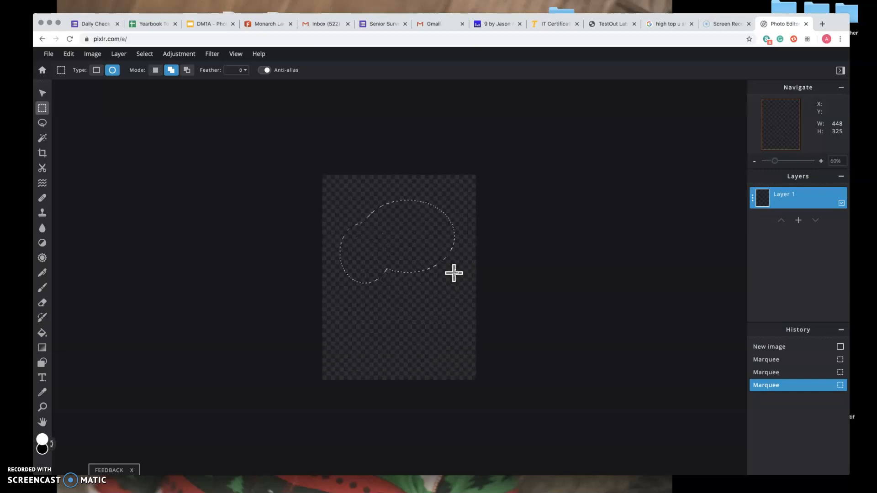
pyautogui.scroll(-8, 454, 274)
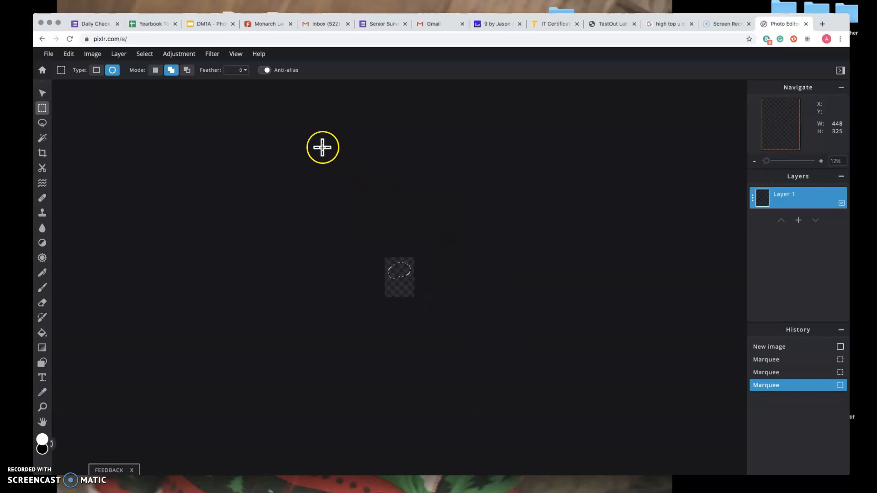
pyautogui.scroll(12, 322, 147)
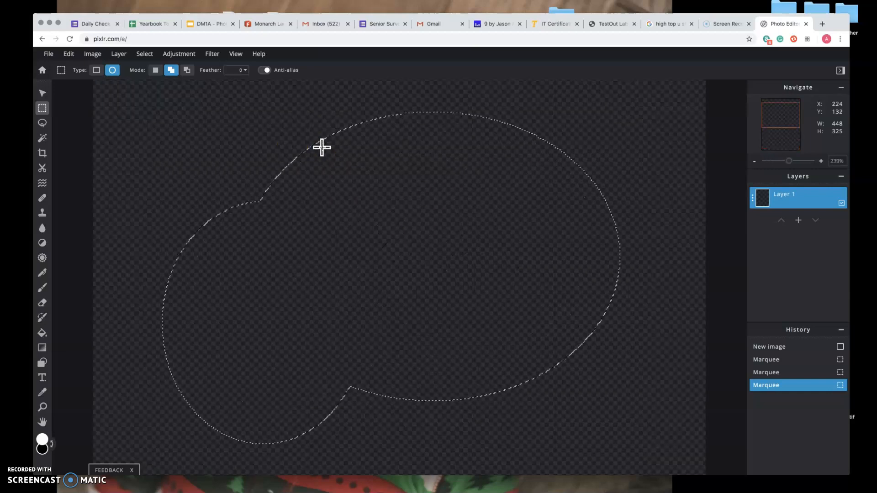
# Step: Remove two elliptical areas from the combined selection, one at its upper left and one at its lower right
pyautogui.click(187, 70)
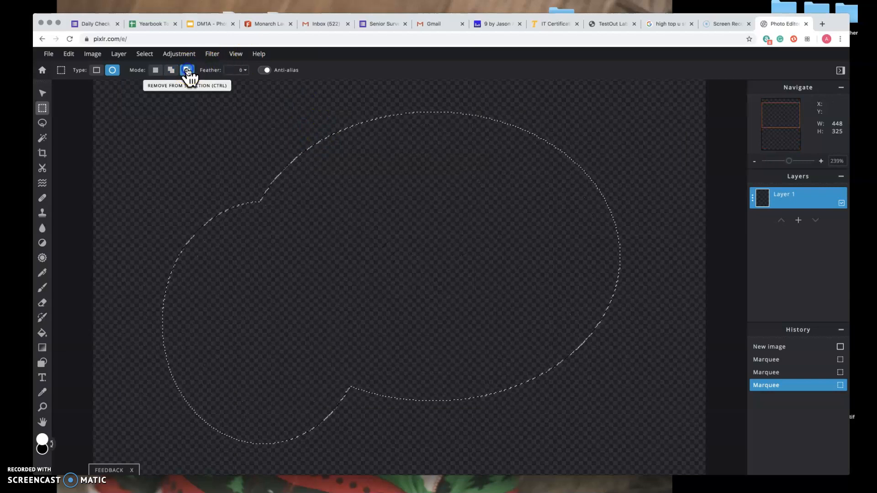
pyautogui.moveTo(243, 136); pyautogui.dragTo(440, 325)
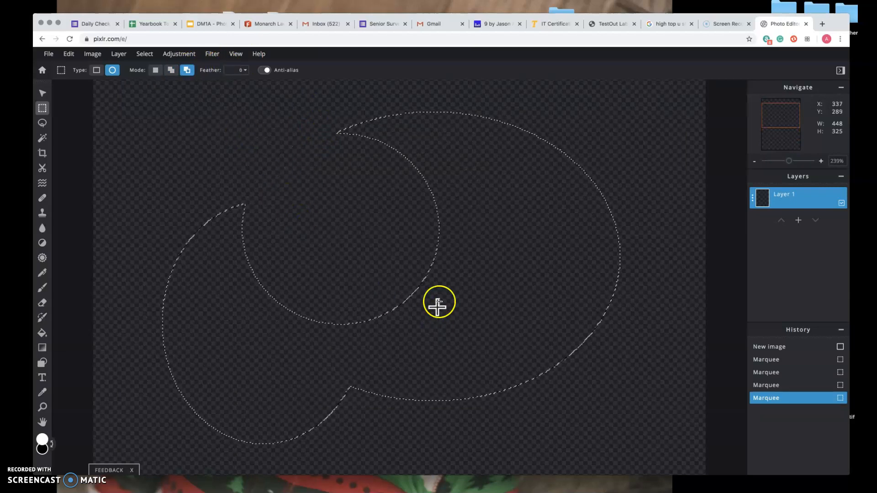
pyautogui.moveTo(391, 288); pyautogui.dragTo(616, 470)
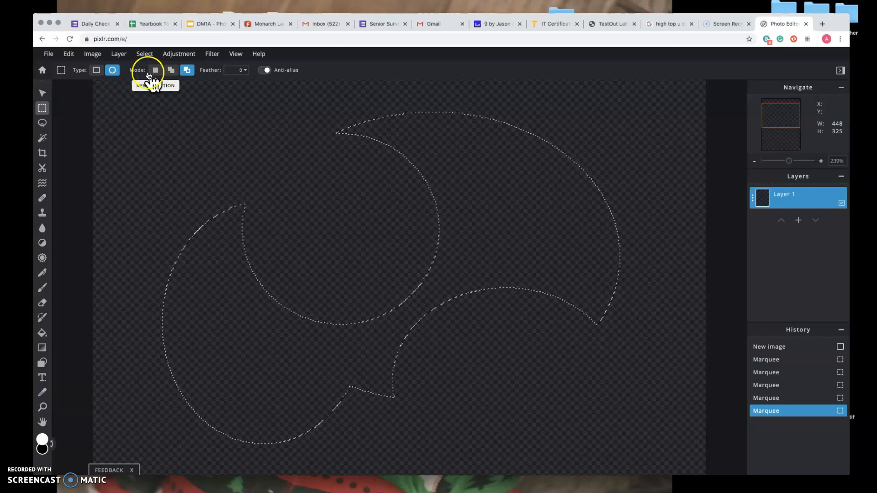
# Step: Look over the Lasso Select tool's freehand, polygon and magnetic types and switch to the magic wand selection tool
pyautogui.click(45, 126)
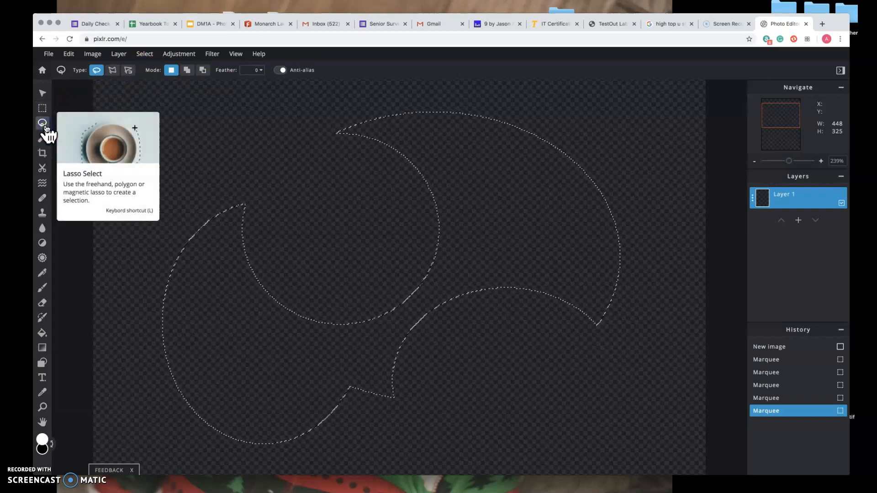
pyautogui.click(43, 125)
pyautogui.click(98, 71)
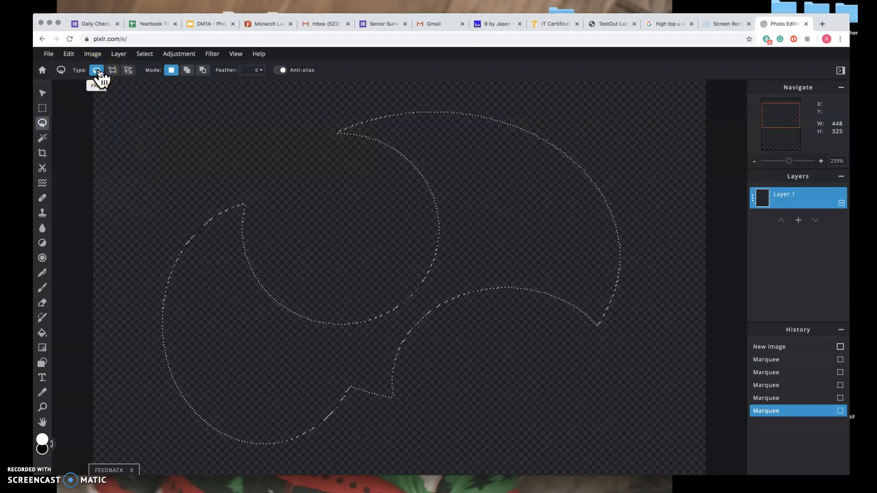
pyautogui.click(111, 71)
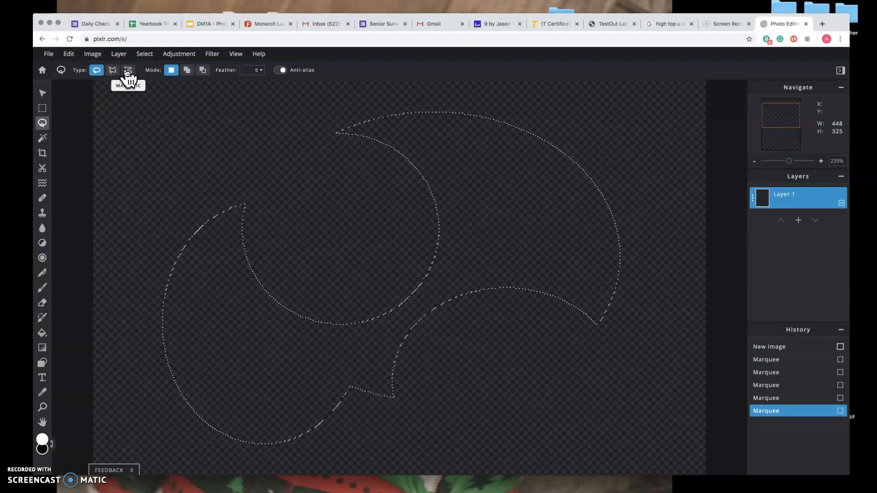
pyautogui.click(156, 74)
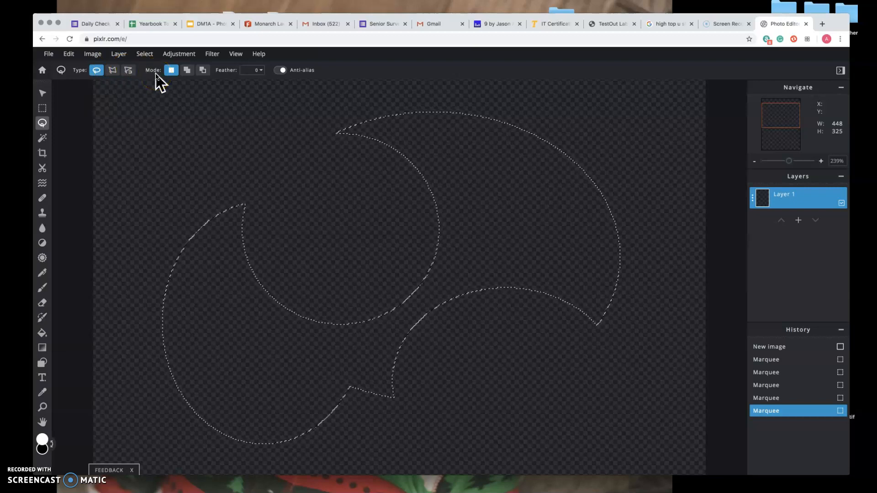
pyautogui.click(43, 139)
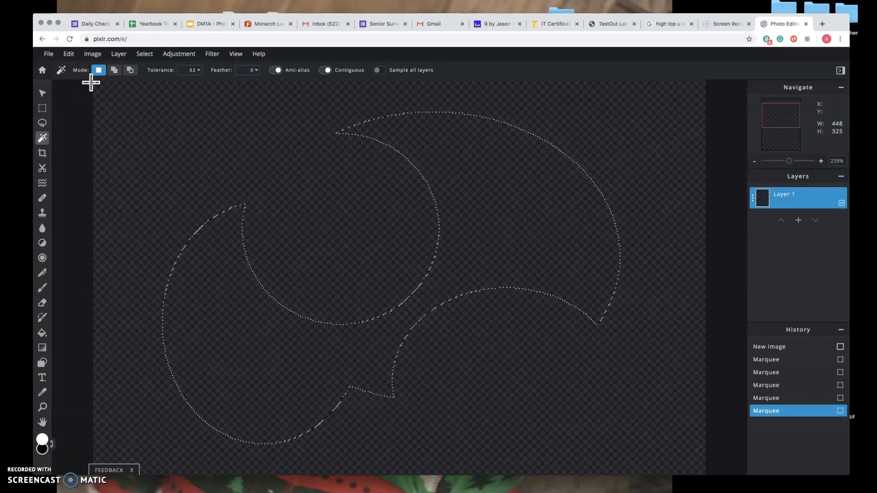
# Step: Open the Canvas course page ccsdut.instructure.com/courses/41008 in a new browser tab and leave Student View
pyautogui.click(821, 20)
pyautogui.write('ccsdut.instructure.com/courses/41008')
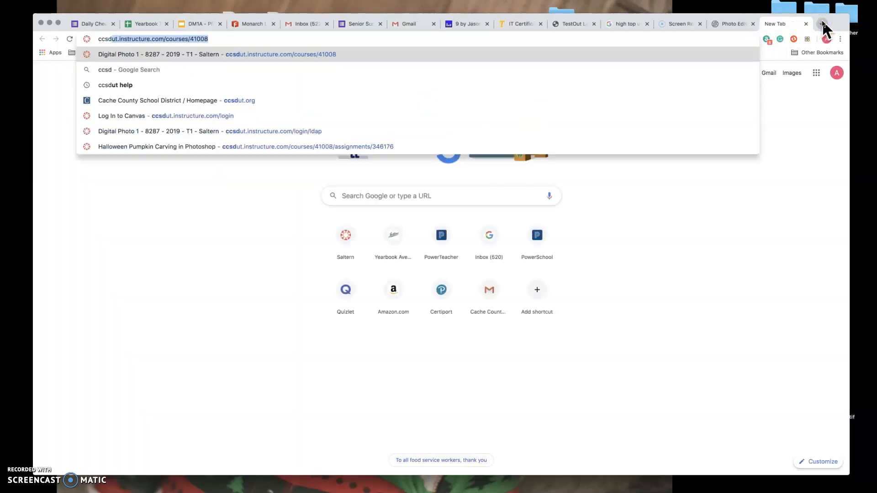
pyautogui.press('Return')
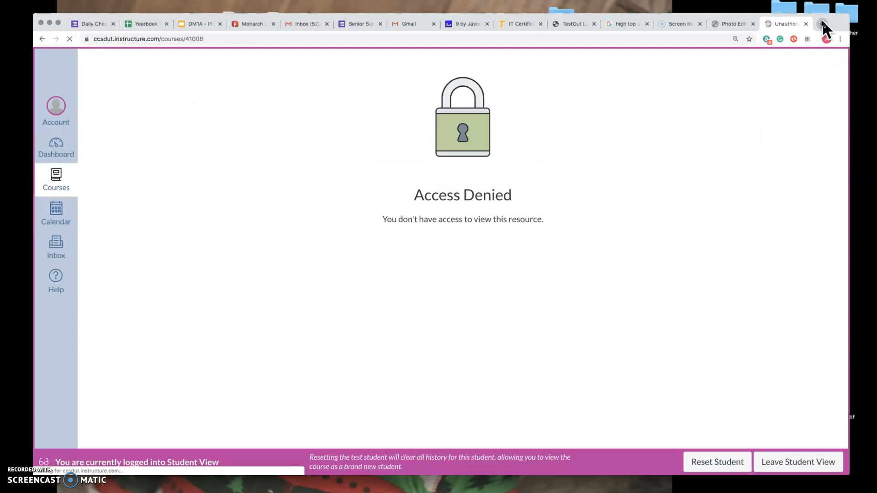
pyautogui.click(782, 461)
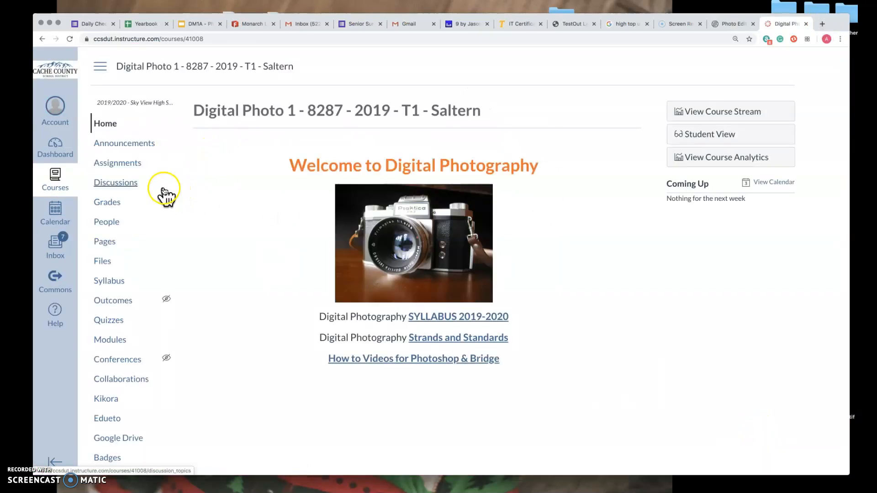
# Step: Switch to the Digital Photo 1 course for T3 and open the Mr. Potato Head assignment from its modules
pyautogui.click(56, 183)
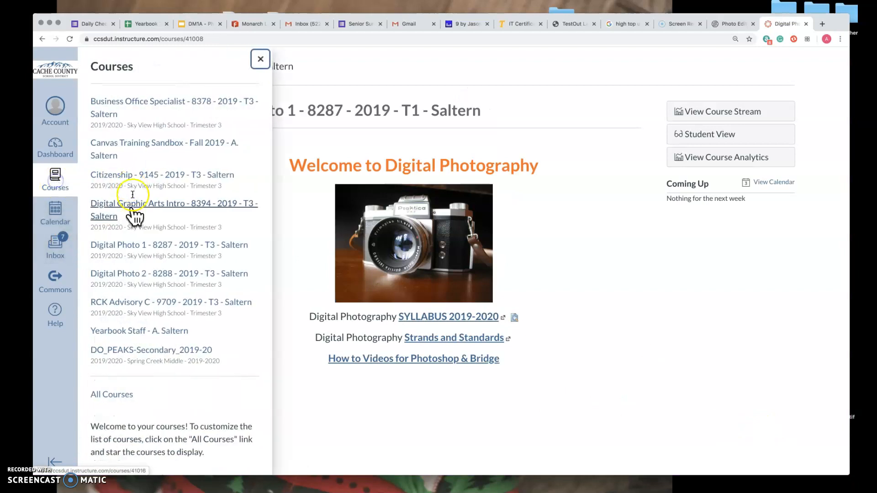
pyautogui.click(185, 247)
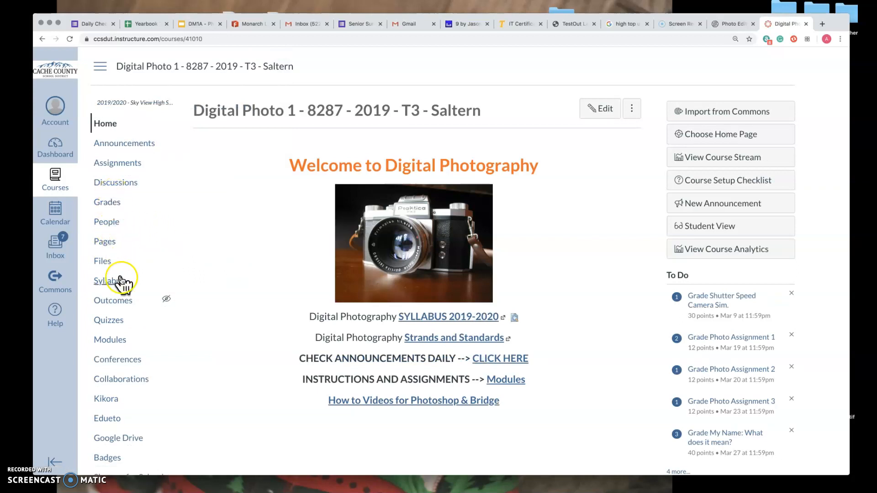
pyautogui.click(118, 341)
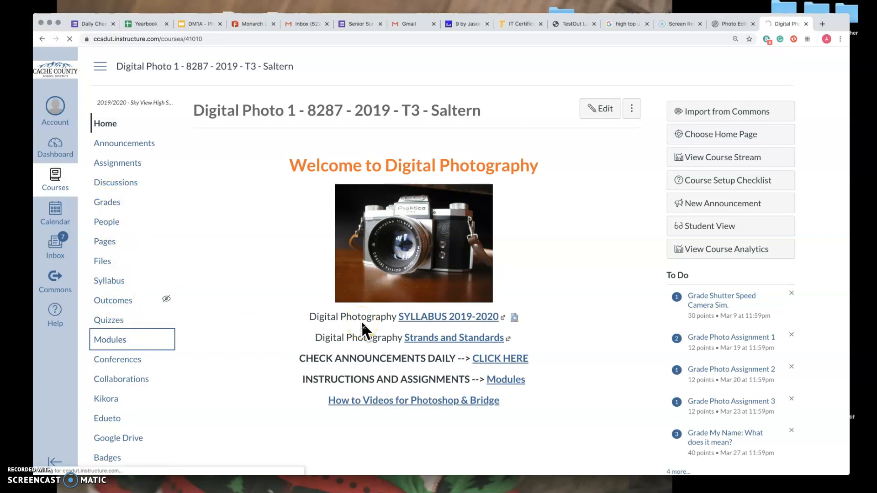
pyautogui.scroll(-10, 361, 320)
pyautogui.scroll(-5, 361, 320)
pyautogui.click(253, 273)
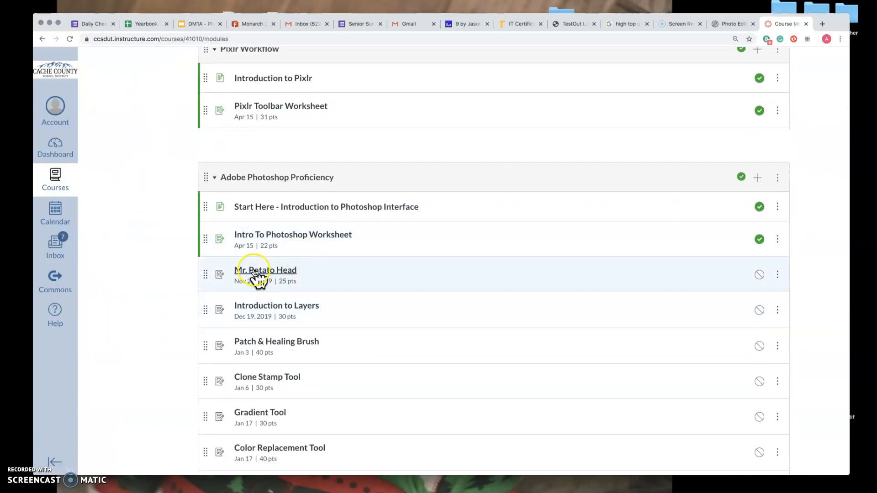
pyautogui.click(271, 272)
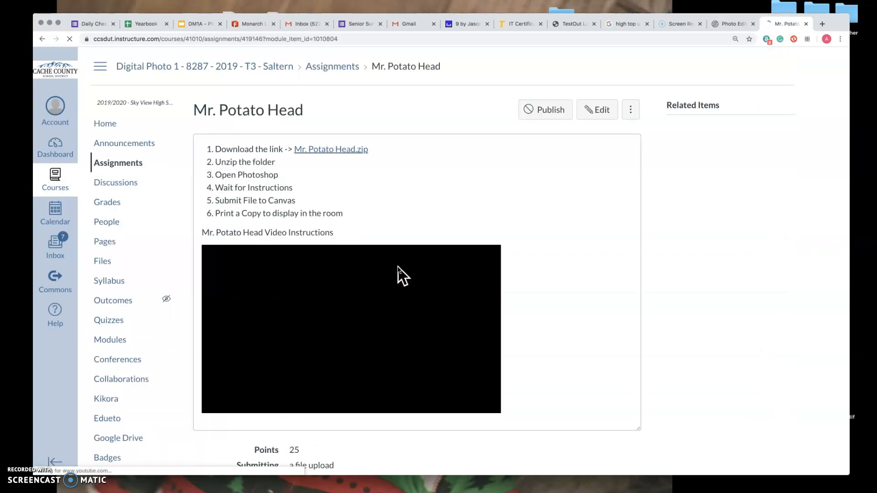
# Step: Download Mr. Potato Head.zip from the assignment page and unzip the downloaded archive
pyautogui.click(352, 152)
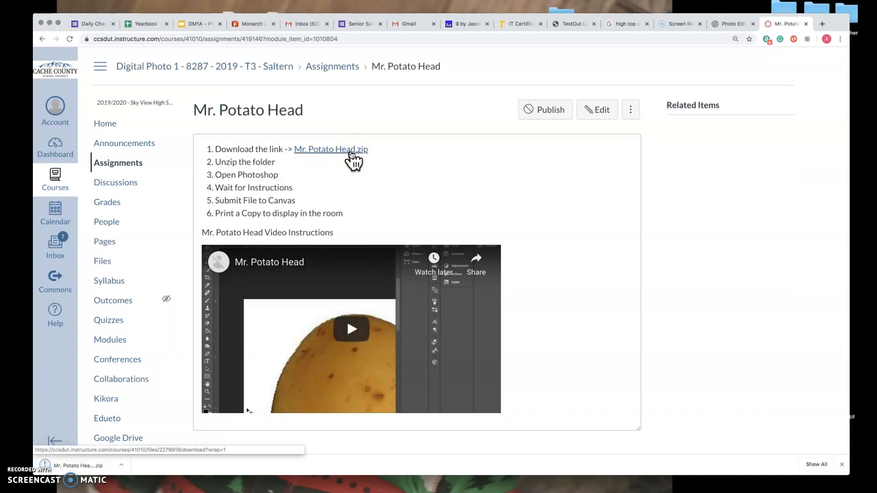
pyautogui.scroll(-1, 145, 397)
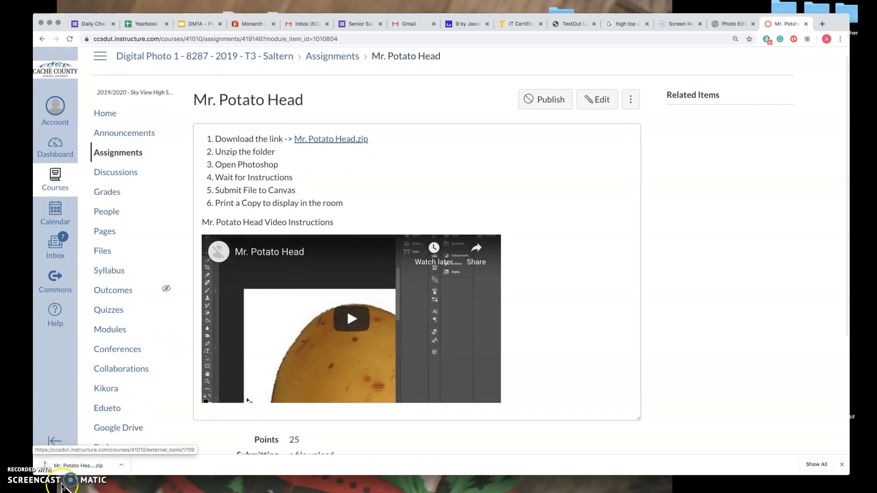
pyautogui.click(72, 461)
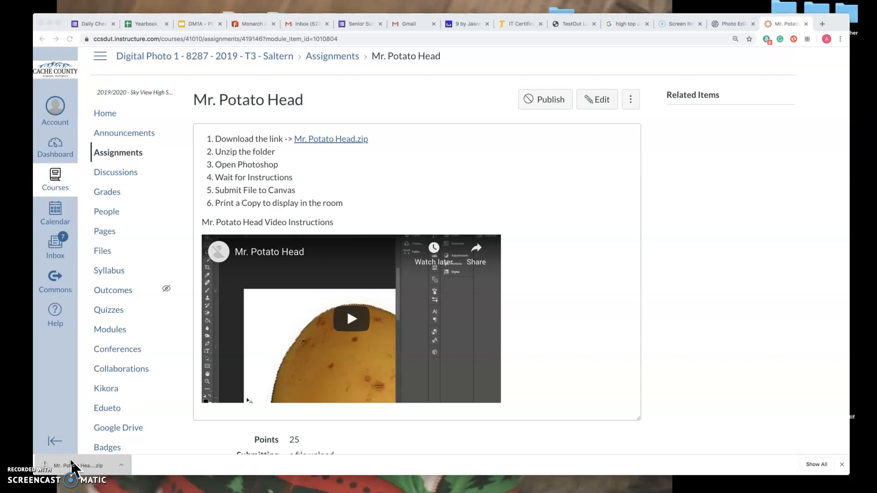
pyautogui.click(128, 469)
pyautogui.click(93, 466)
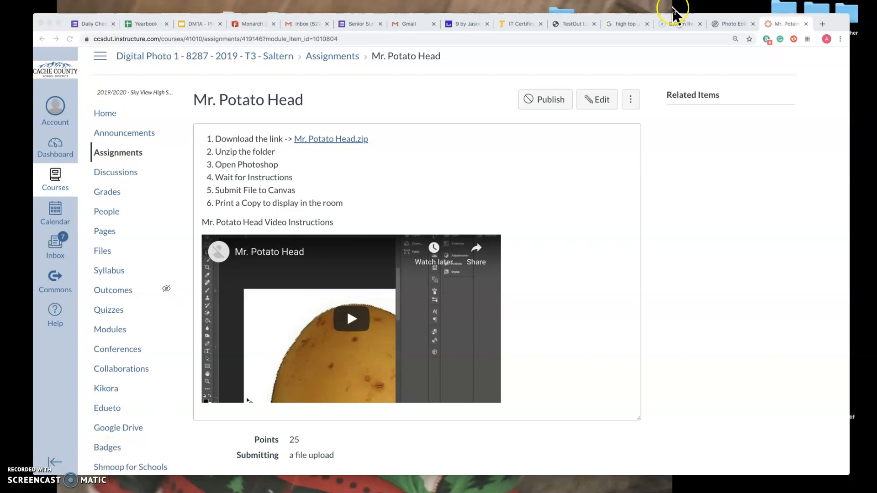
# Step: Return to Pixlr E and open potato2.jpg from the unzipped Mr. Potato Head (1) 2 folder in Downloads
pyautogui.click(726, 24)
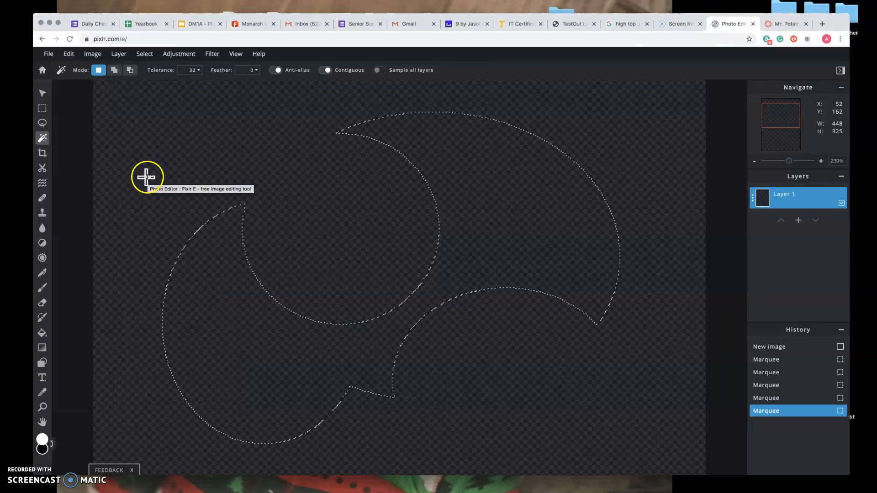
pyautogui.click(49, 55)
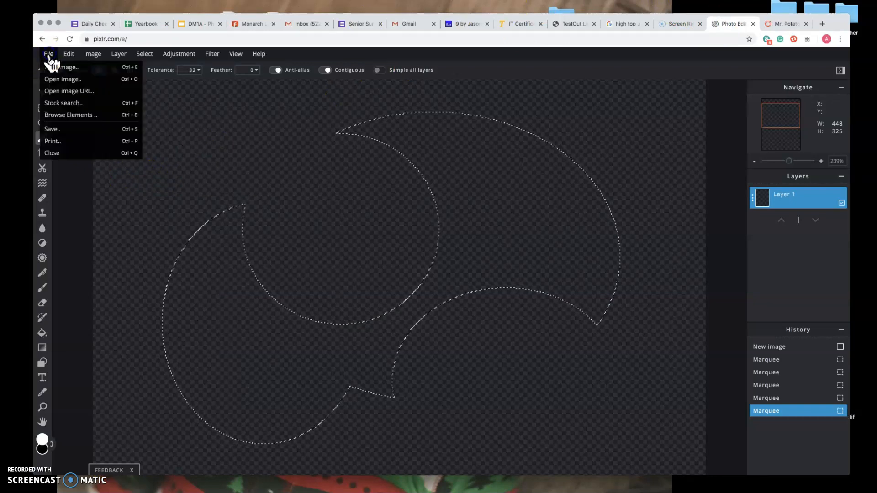
pyautogui.click(63, 80)
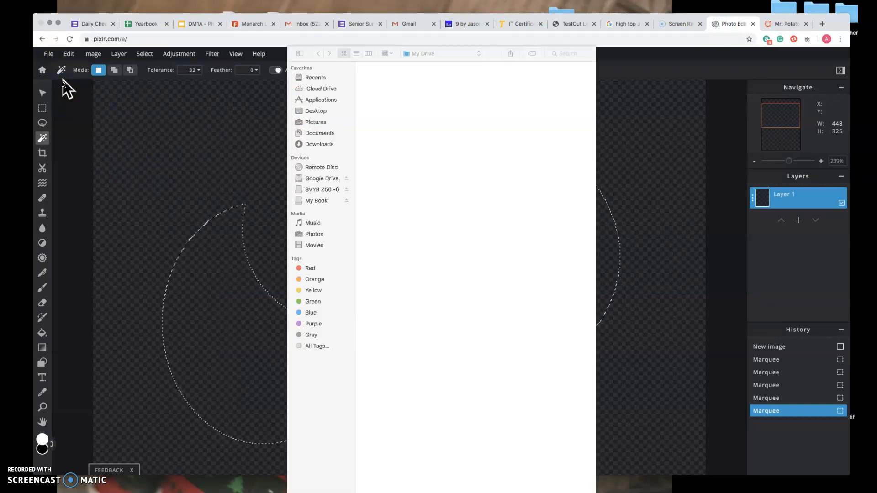
pyautogui.click(329, 145)
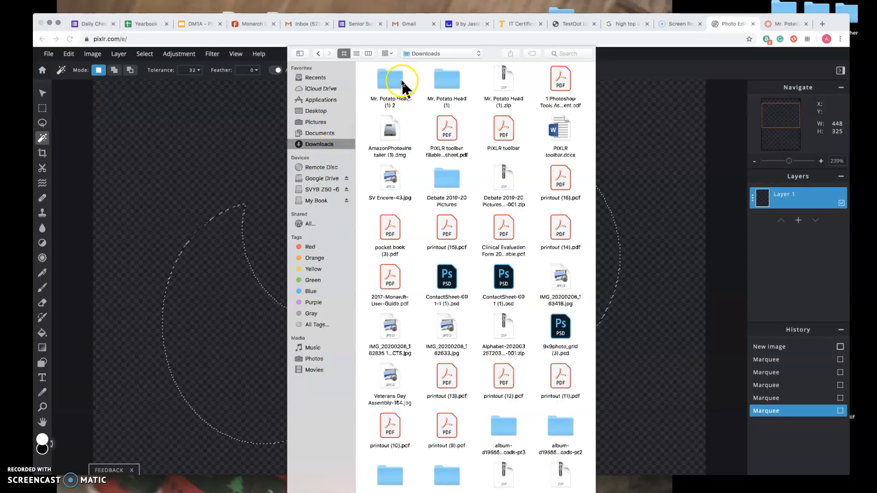
pyautogui.doubleClick(401, 78)
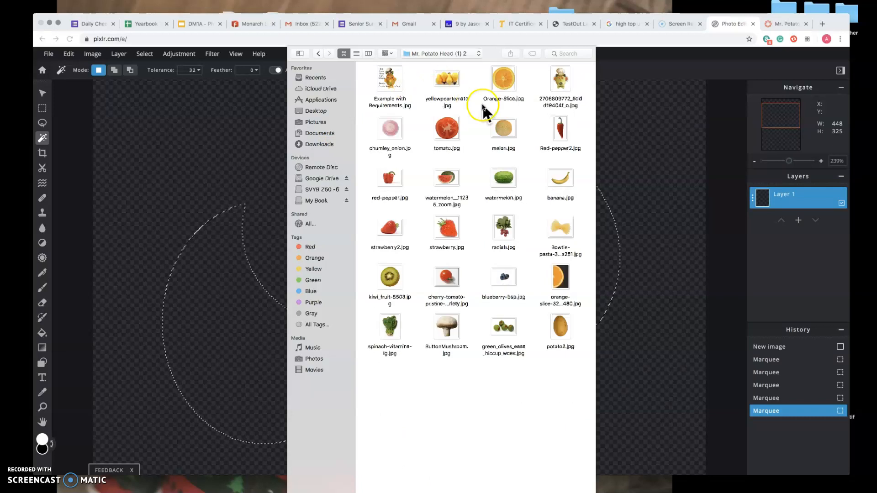
pyautogui.click(390, 85)
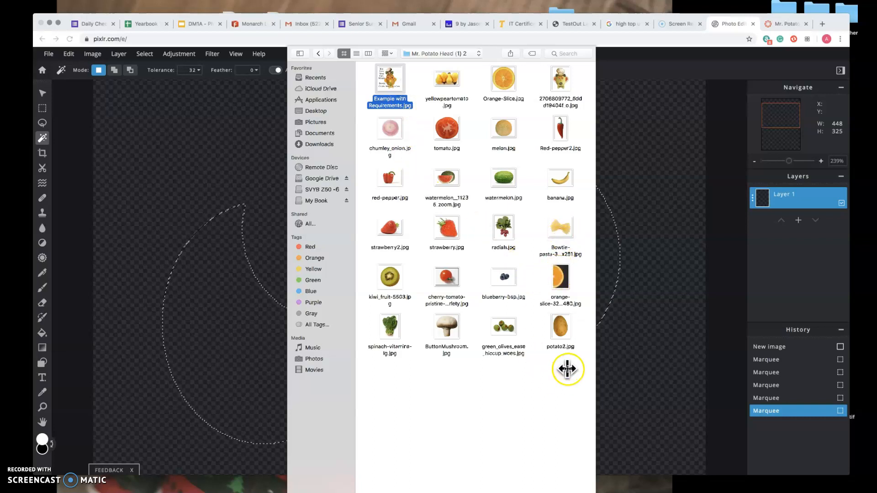
pyautogui.click(562, 328)
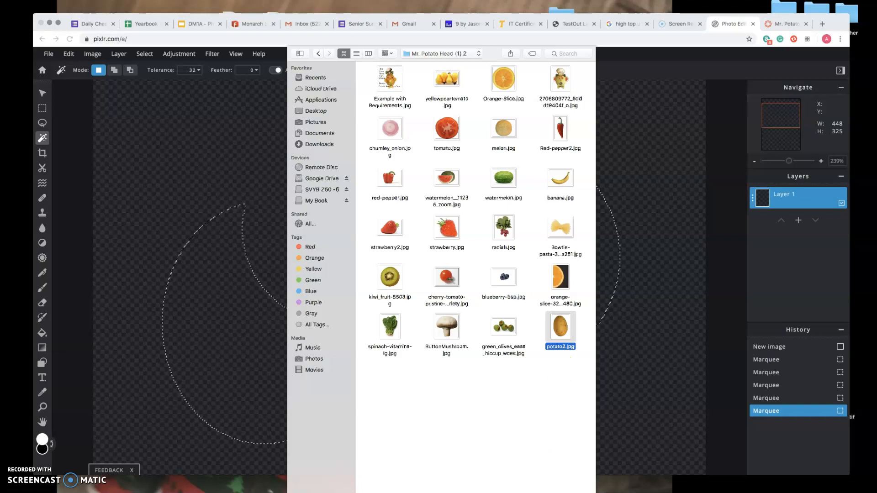
pyautogui.press('Return')
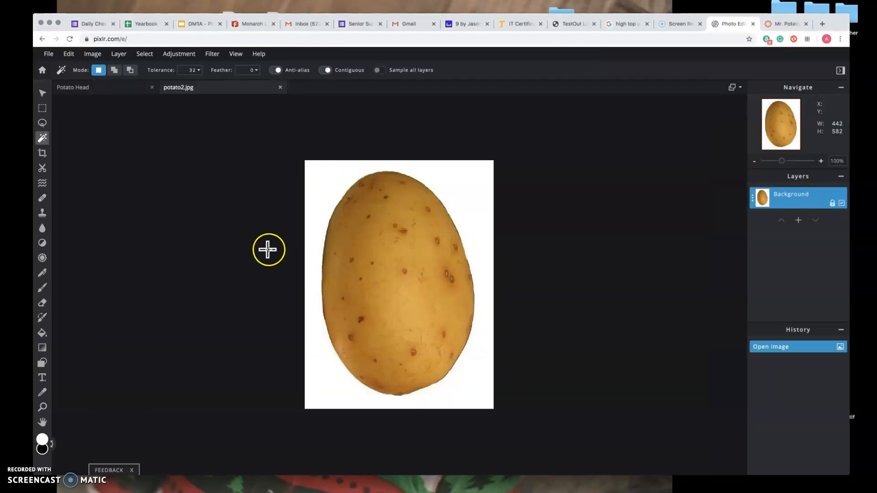
# Step: Switch back and forth between the Potato Head canvas and the potato2.jpg document, ending on potato2.jpg
pyautogui.click(101, 88)
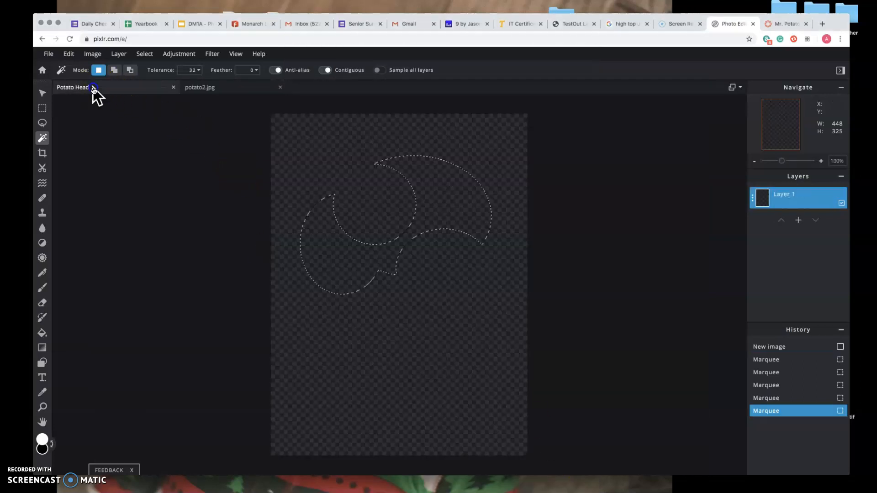
pyautogui.click(218, 87)
pyautogui.click(101, 88)
pyautogui.click(210, 89)
pyautogui.click(87, 89)
pyautogui.click(197, 89)
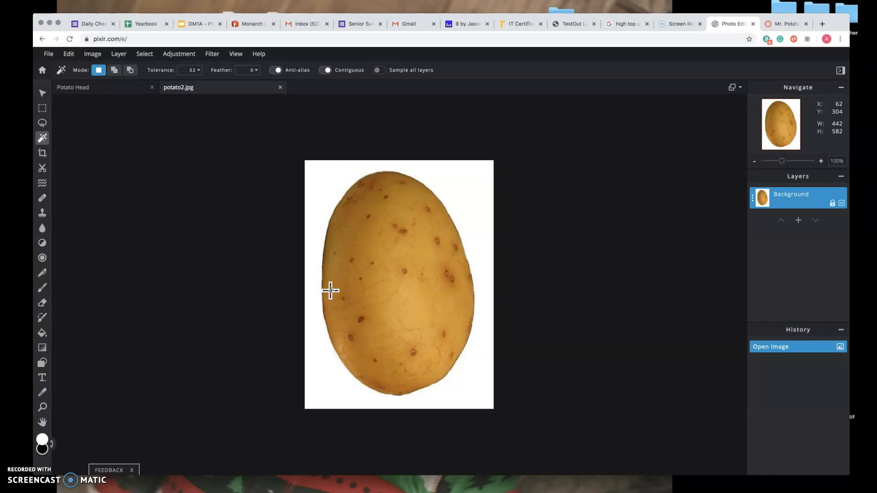
# Step: Try to select the potato with elliptical and rectangular marquees
pyautogui.scroll(-1, 111, 105)
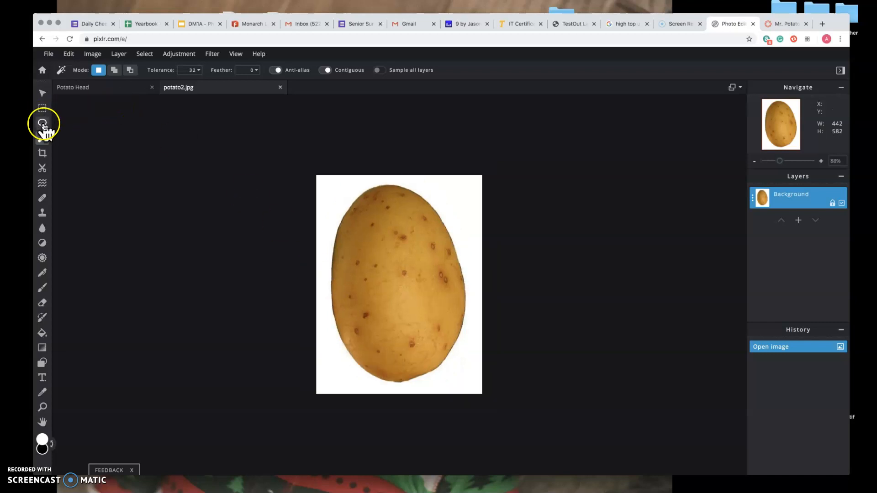
pyautogui.rightClick(43, 124)
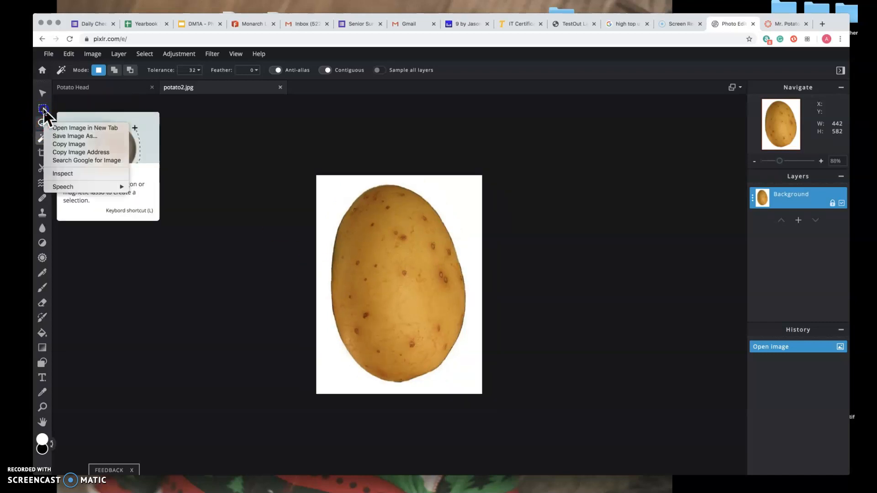
pyautogui.click(44, 110)
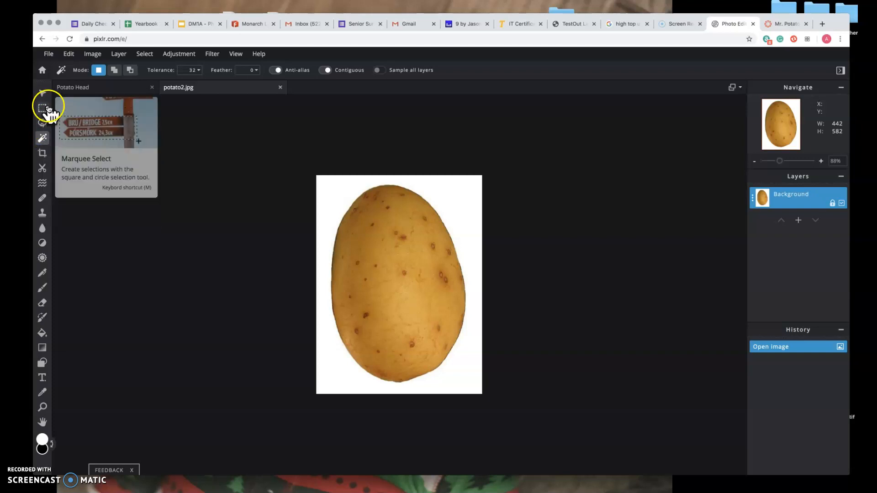
pyautogui.click(45, 109)
pyautogui.moveTo(362, 202); pyautogui.dragTo(425, 312)
pyautogui.scroll(-2, 460, 321)
pyautogui.click(96, 70)
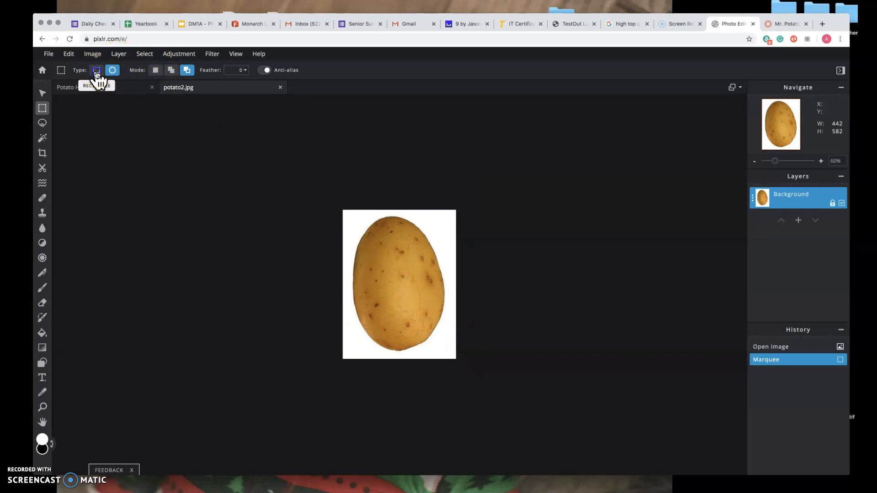
pyautogui.moveTo(372, 226); pyautogui.dragTo(410, 325)
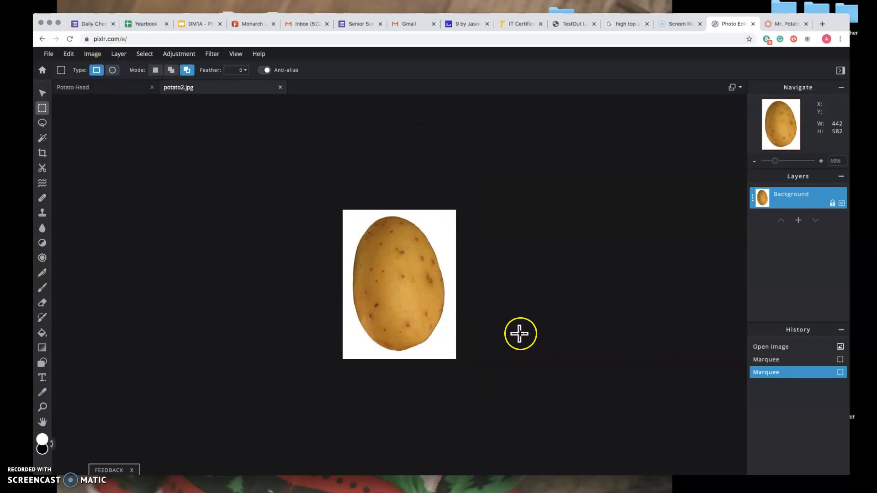
pyautogui.click(115, 70)
pyautogui.moveTo(361, 217); pyautogui.dragTo(427, 315)
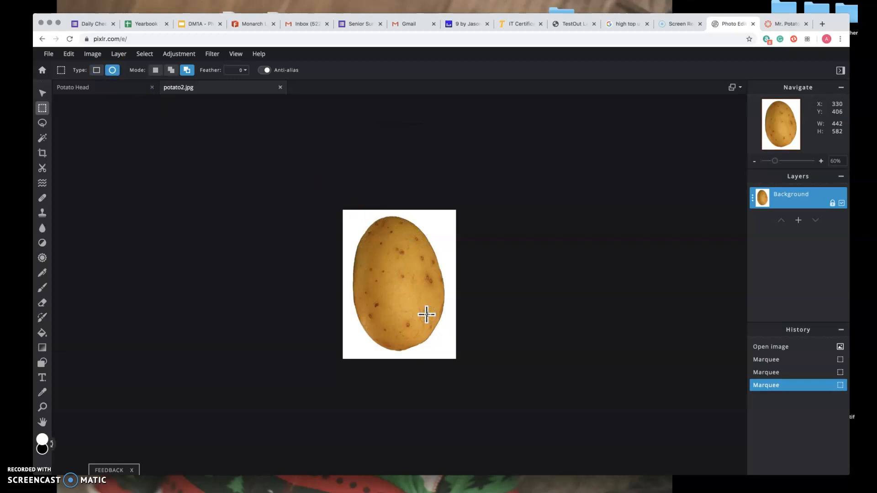
# Step: Select the white background around the potato with the magic wand and invert the selection
pyautogui.click(45, 139)
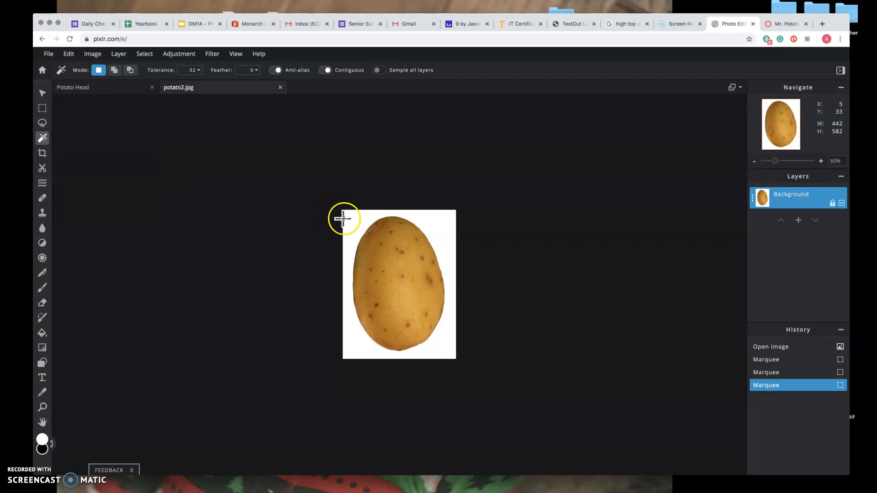
pyautogui.click(359, 223)
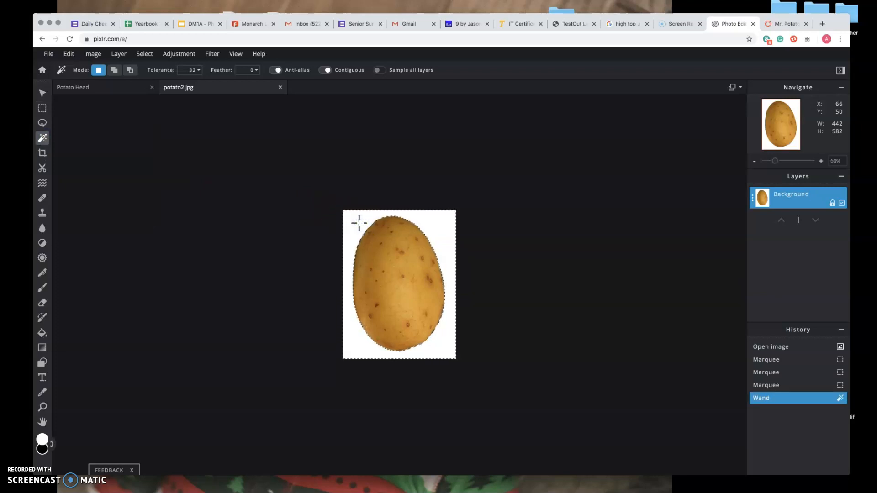
pyautogui.scroll(4, 359, 223)
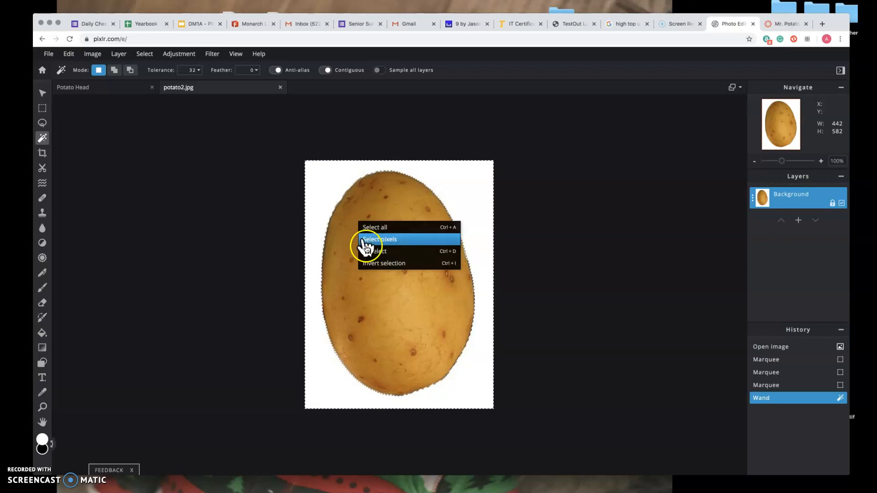
pyautogui.click(386, 265)
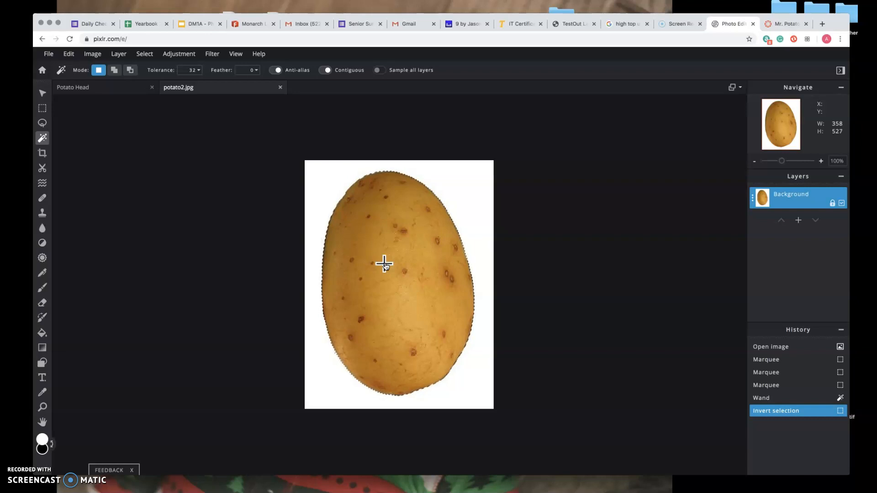
# Step: Copy the selected potato, switch to the Potato Head document and deselect its old marquee selection
pyautogui.click(69, 54)
pyautogui.click(85, 106)
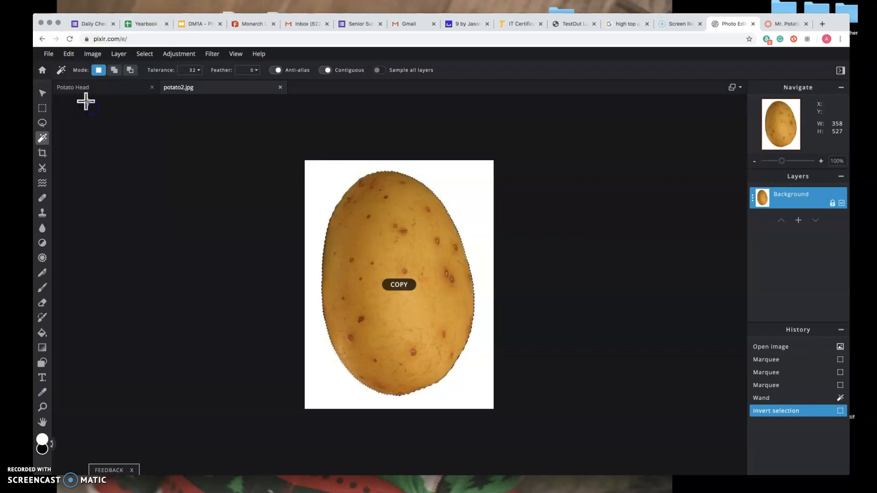
pyautogui.click(89, 92)
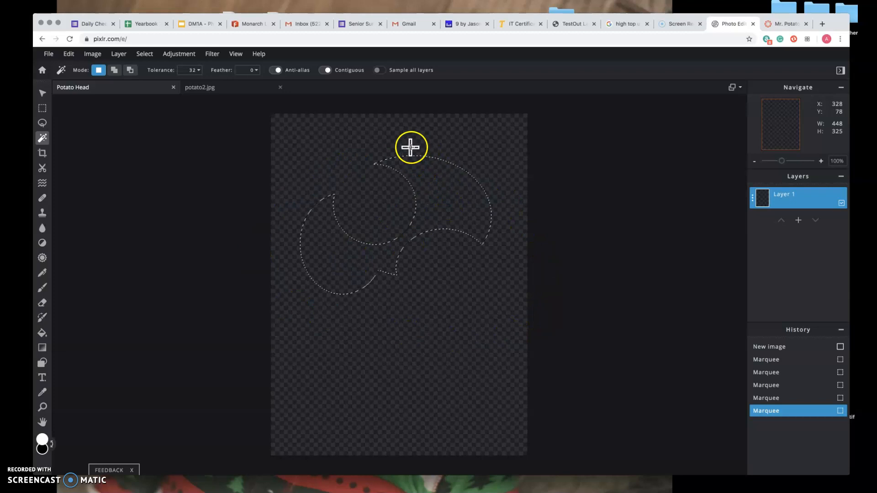
pyautogui.click(251, 252)
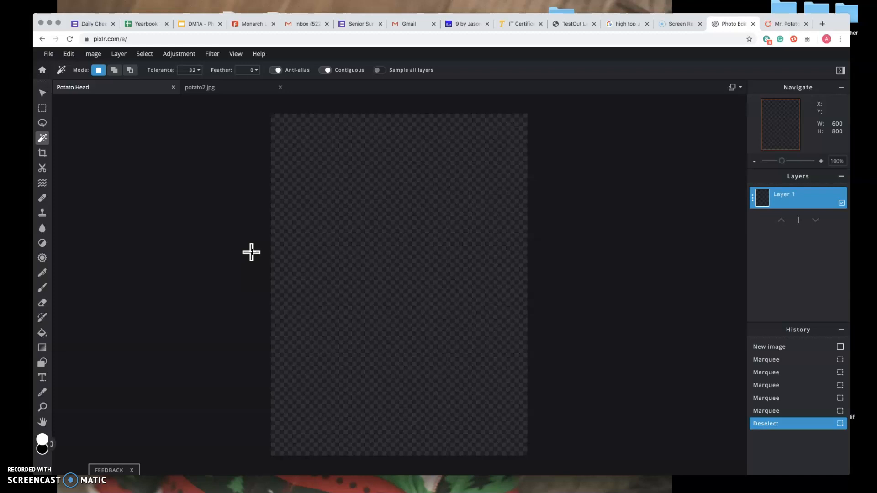
# Step: Paste the copied potato into the Potato Head document, allowing pixlr.com to access the clipboard
pyautogui.click(68, 53)
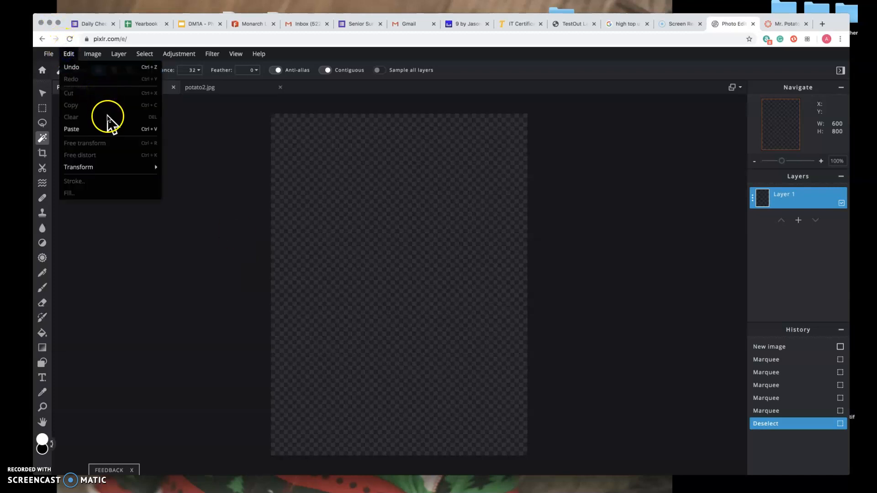
pyautogui.click(159, 129)
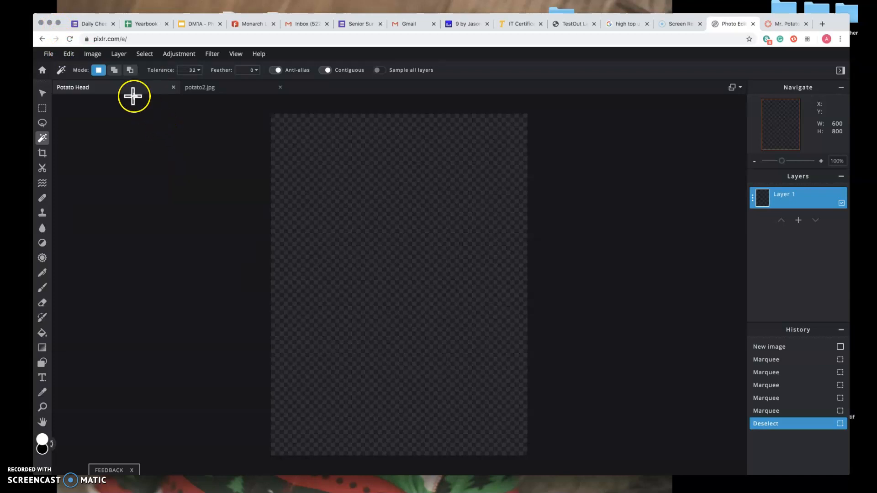
pyautogui.click(69, 53)
pyautogui.click(140, 130)
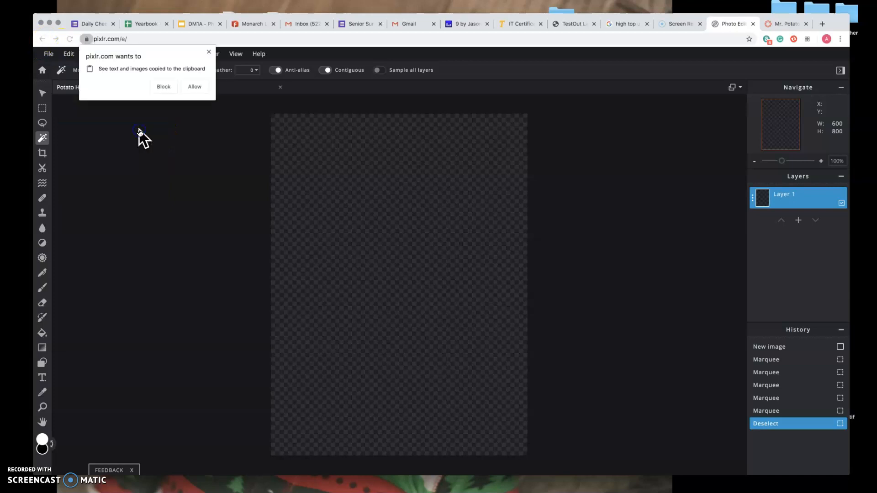
pyautogui.click(195, 86)
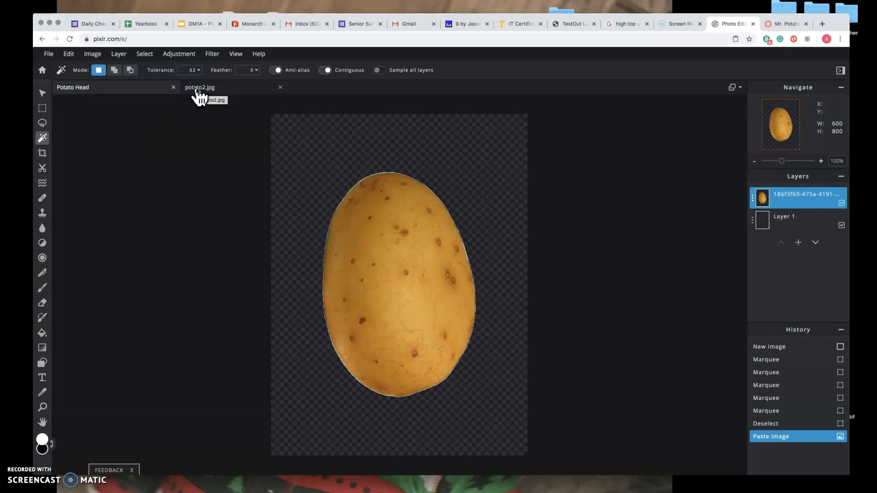
# Step: Arrange the pasted potato freehand, rotating it slightly, scaling it to about 399 by 587 px and centering it horizontally
pyautogui.click(42, 93)
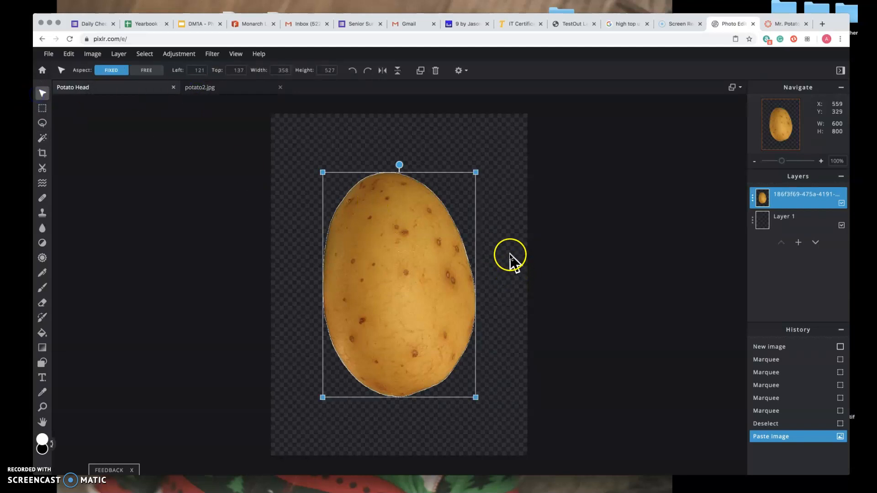
pyautogui.moveTo(475, 172); pyautogui.dragTo(445, 290)
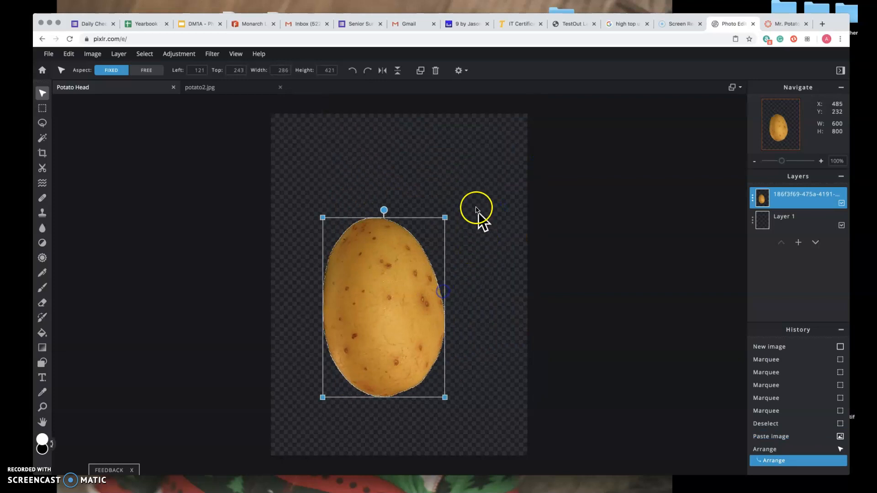
pyautogui.moveTo(383, 207); pyautogui.dragTo(384, 255)
pyautogui.moveTo(446, 215); pyautogui.dragTo(489, 186)
pyautogui.click(343, 317)
pyautogui.moveTo(397, 294); pyautogui.dragTo(391, 315)
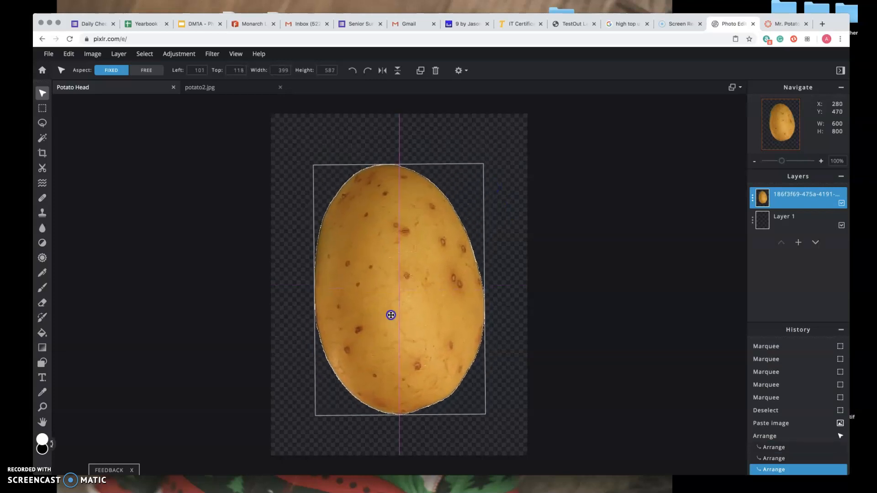
# Step: Shrink the potato to about 351 by 517 px and move it near the canvas center
pyautogui.click(474, 189)
pyautogui.moveTo(483, 164); pyautogui.dragTo(463, 193)
pyautogui.moveTo(407, 237)
pyautogui.mouseDown()
pyautogui.moveTo(423, 227)
pyautogui.moveTo(414, 222)
pyautogui.mouseUp()
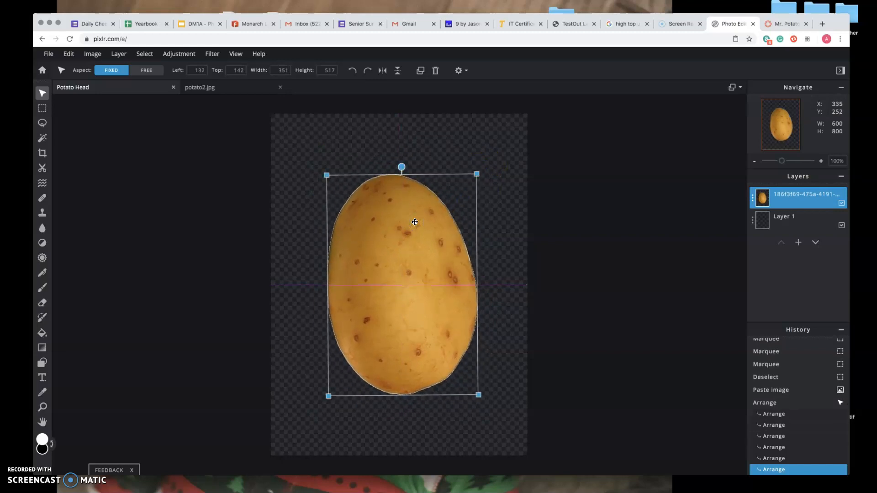
# Step: Finish arranging the potato on the canvas and deselect its layer
pyautogui.click(499, 157)
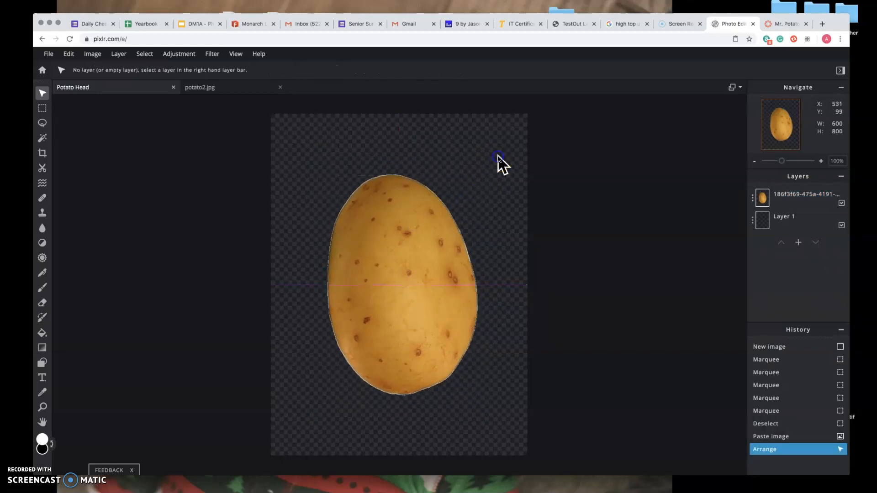
pyautogui.click(400, 257)
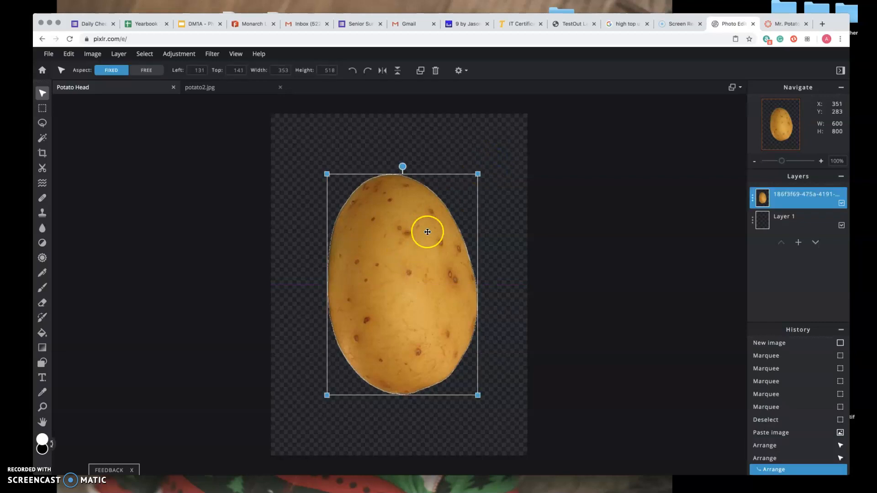
pyautogui.click(498, 201)
# Step: Open watermelon__11235_zoom.jpg from the Mr. Potato Head image folder
pyautogui.click(69, 55)
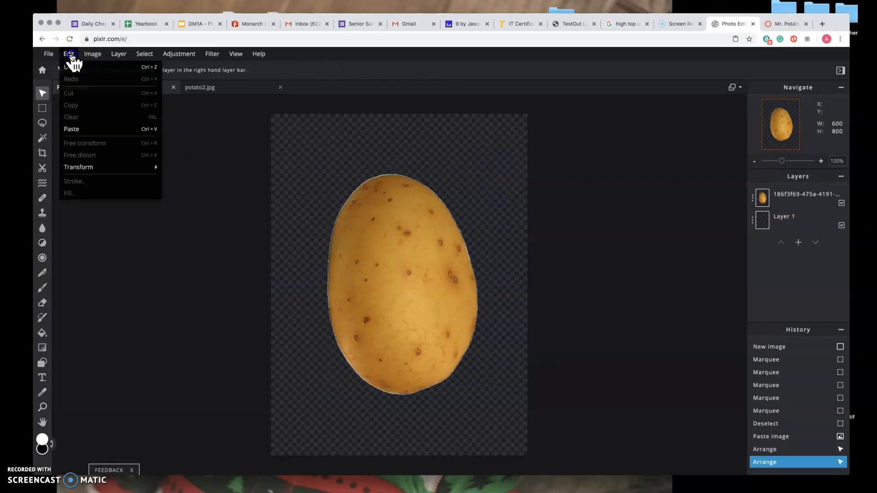
pyautogui.click(89, 56)
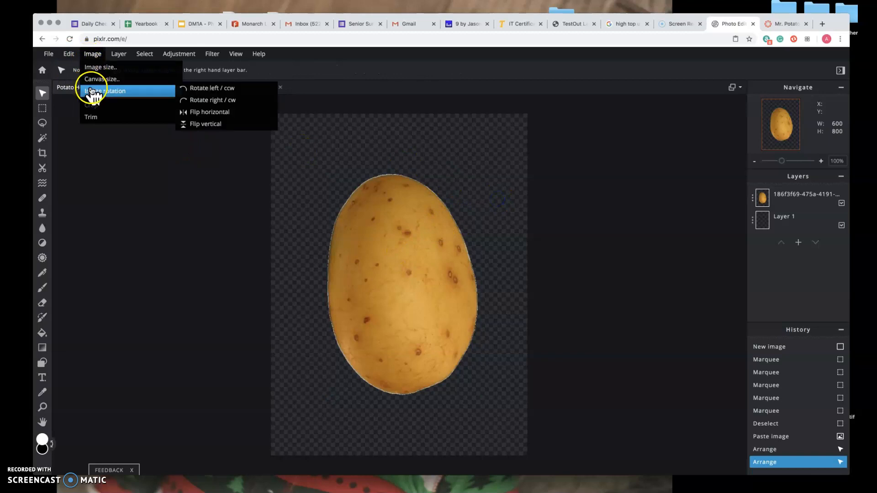
pyautogui.click(49, 54)
pyautogui.click(67, 79)
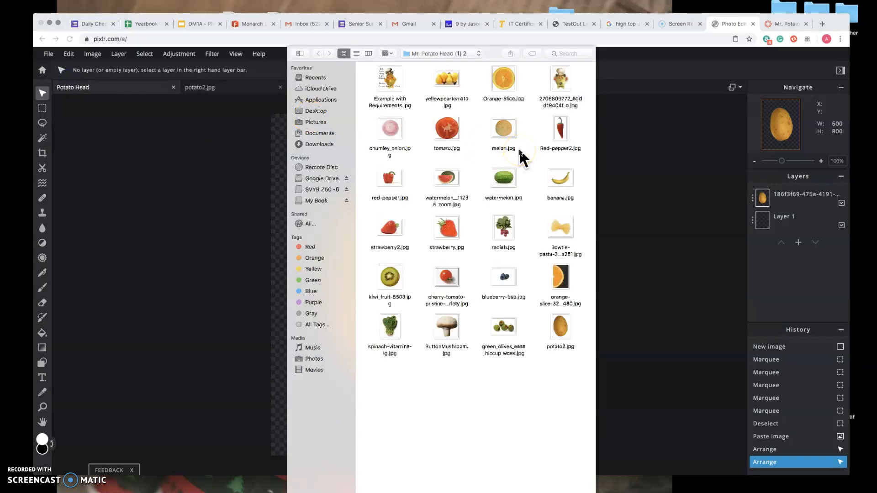
pyautogui.click(450, 185)
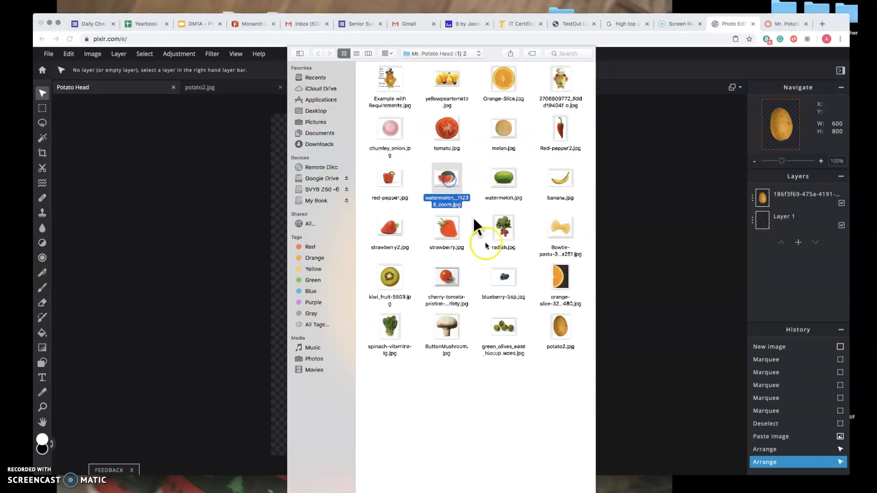
pyautogui.press('Return')
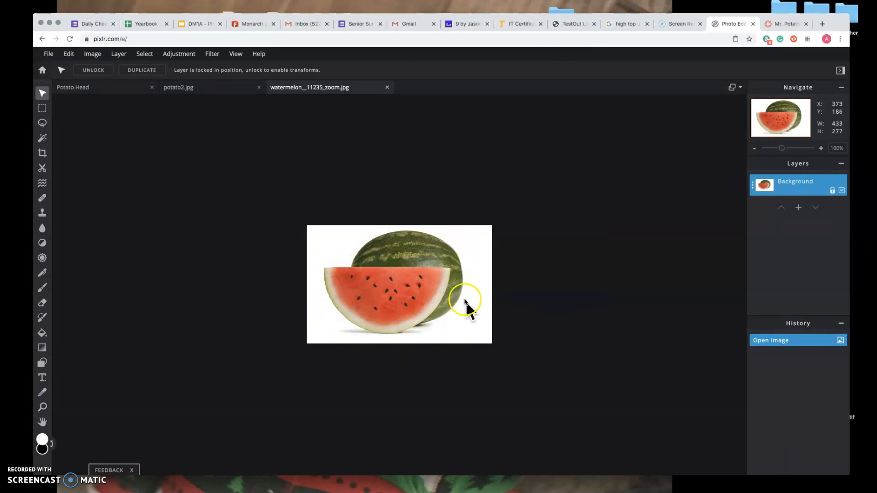
# Step: Select the front watermelon slice with the magnetic lasso, tracing around its curved rind and back along the flat cut edge
pyautogui.scroll(5, 439, 273)
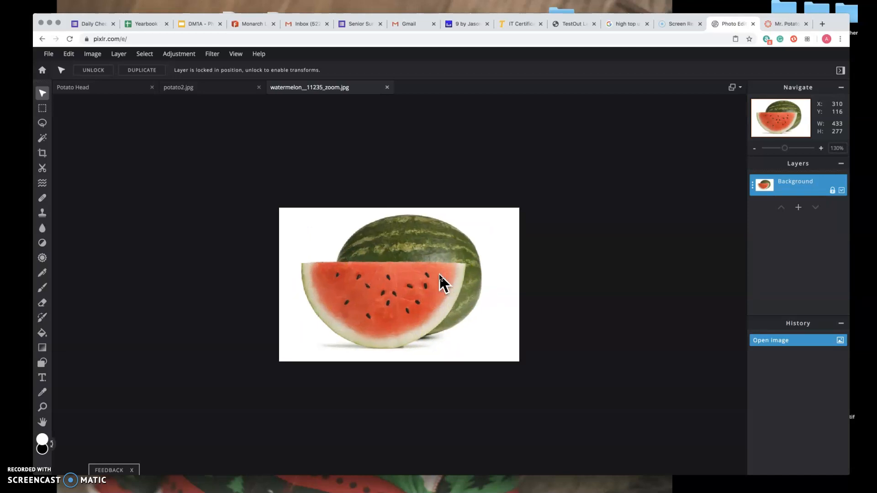
pyautogui.scroll(10, 440, 273)
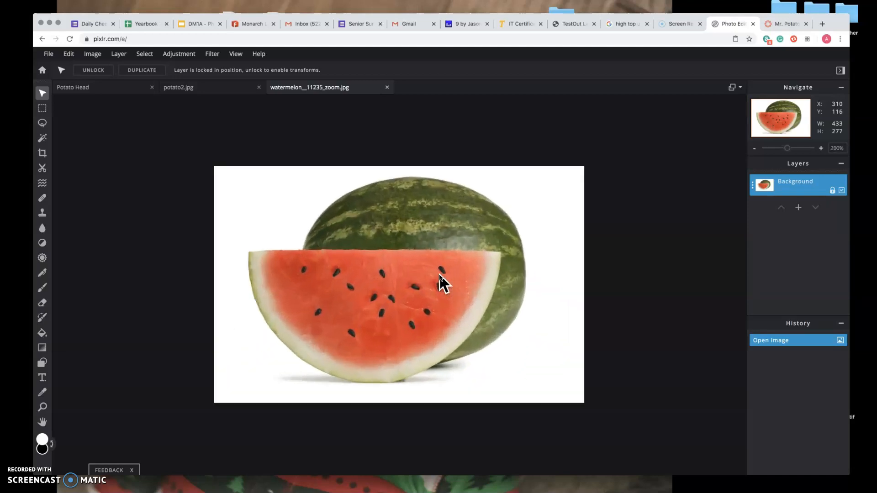
pyautogui.scroll(1, 438, 273)
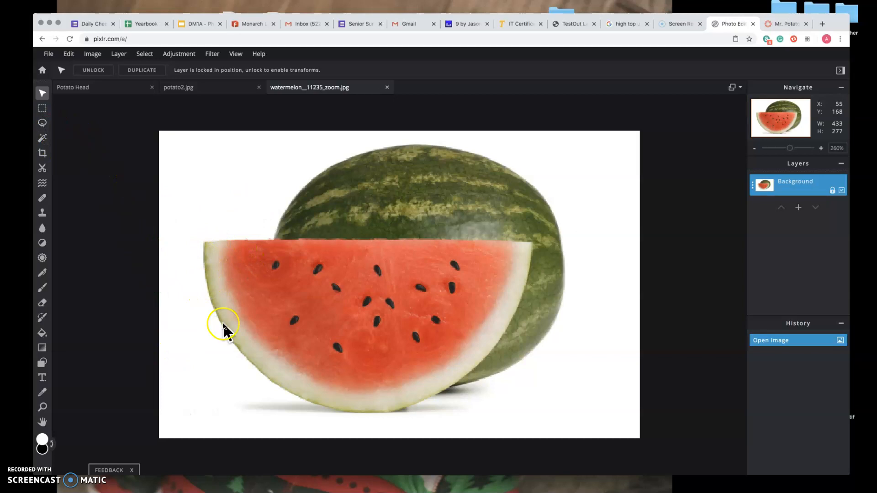
pyautogui.click(42, 123)
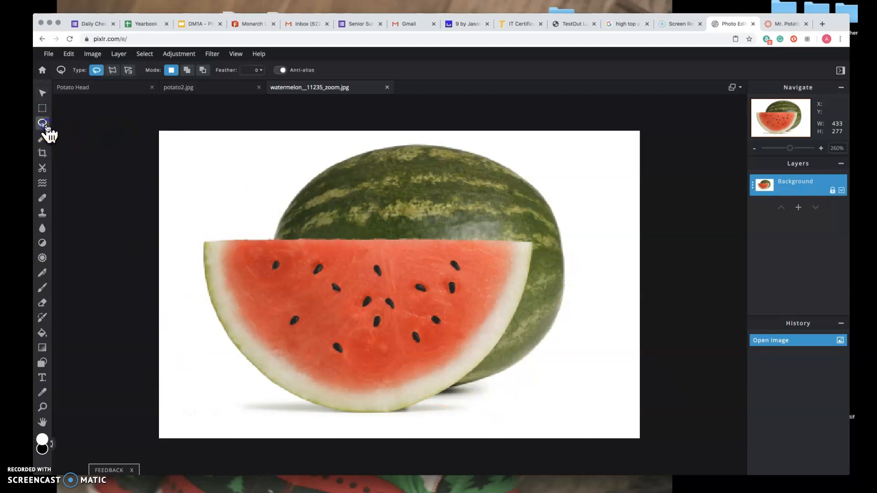
pyautogui.click(128, 71)
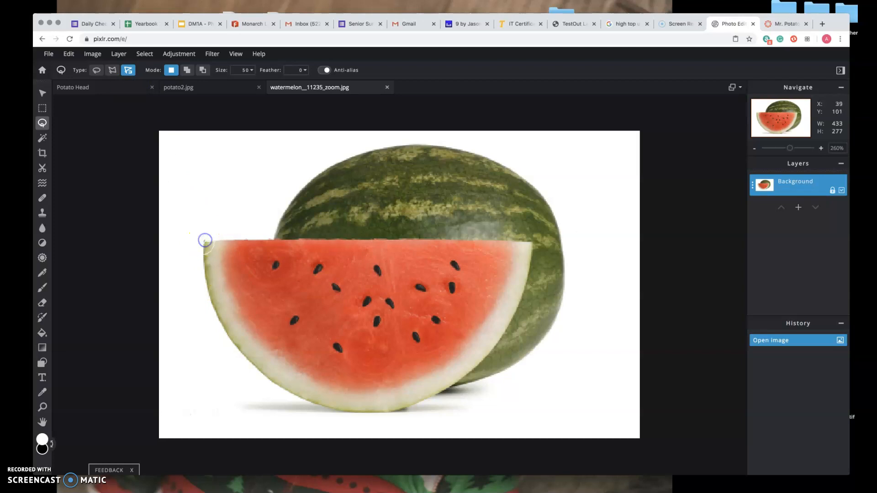
pyautogui.moveTo(210, 288)
pyautogui.mouseDown()
pyautogui.moveTo(211, 313)
pyautogui.moveTo(277, 389)
pyautogui.moveTo(327, 410)
pyautogui.moveTo(394, 415)
pyautogui.mouseUp()
pyautogui.moveTo(469, 375); pyautogui.dragTo(493, 350)
pyautogui.moveTo(520, 302)
pyautogui.mouseDown()
pyautogui.moveTo(531, 241)
pyautogui.moveTo(201, 240)
pyautogui.mouseUp()
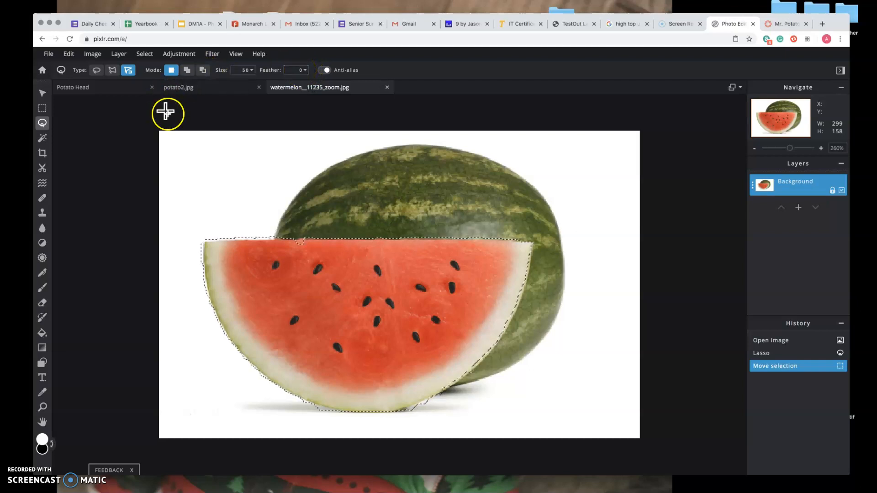
# Step: Set the lasso to freehand in remove-from-selection mode, try trimming the selection along the slice's left rind and undo that trim
pyautogui.scroll(2, 169, 116)
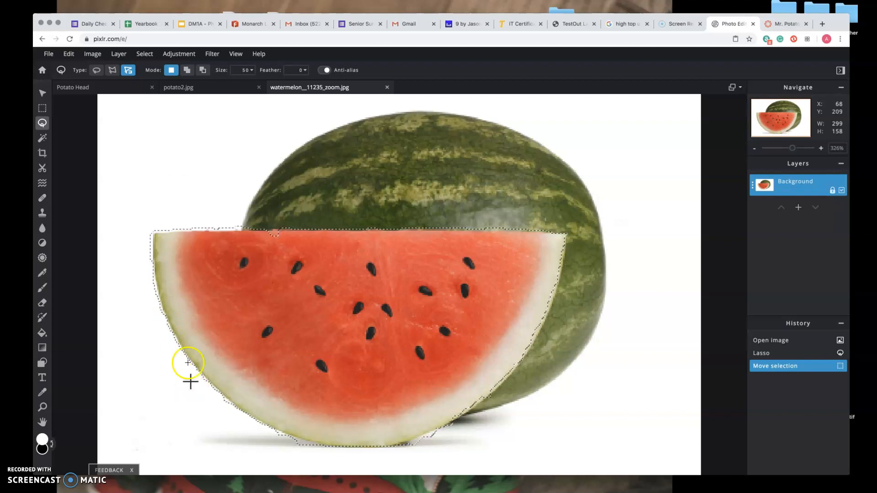
pyautogui.scroll(-2, 165, 205)
pyautogui.click(97, 73)
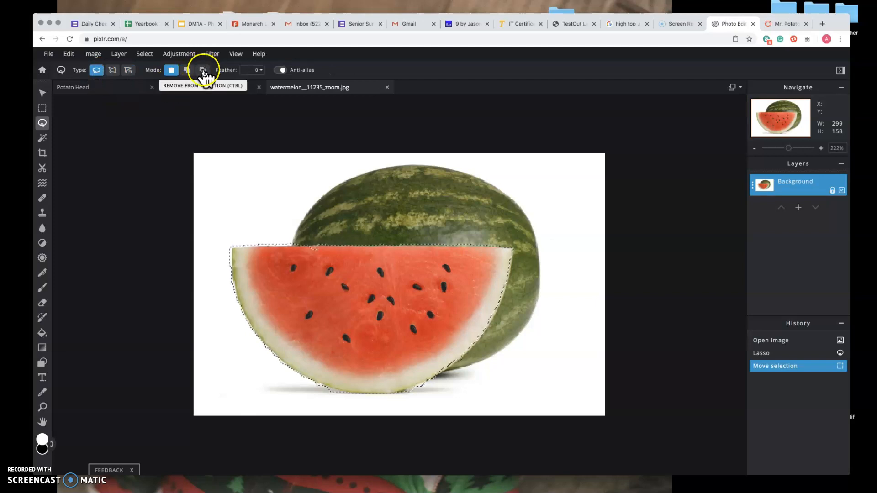
pyautogui.click(204, 70)
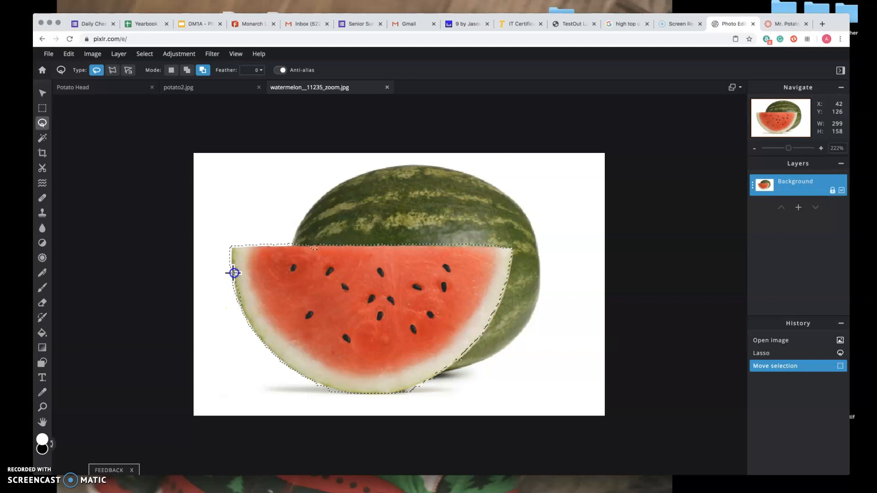
pyautogui.moveTo(233, 330); pyautogui.dragTo(233, 330)
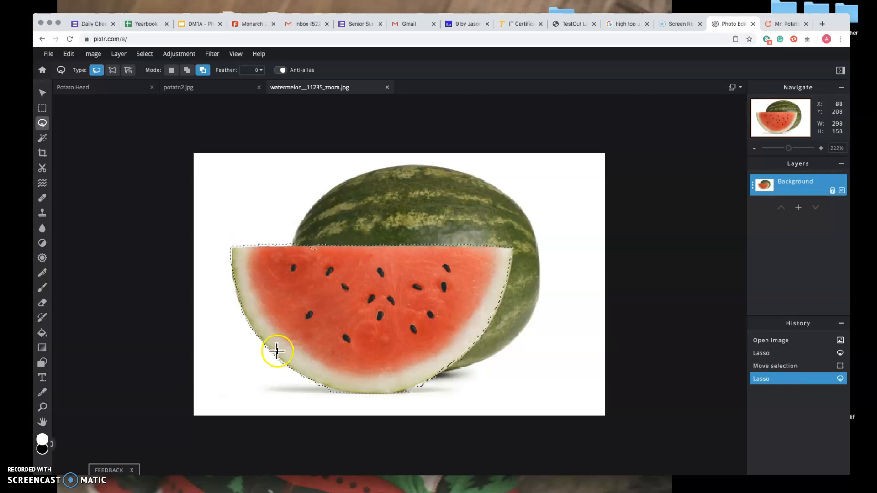
pyautogui.hotkey('ctrl', 'z')
# Step: Remove excess selection above the slice's upper-left edge with the freehand lasso, and switch the lasso type to polygonal
pyautogui.scroll(2, 291, 346)
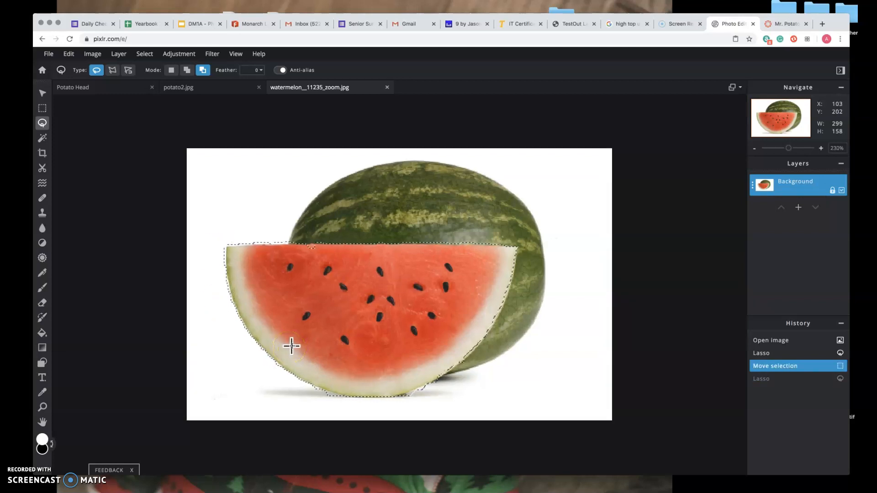
pyautogui.scroll(1, 291, 345)
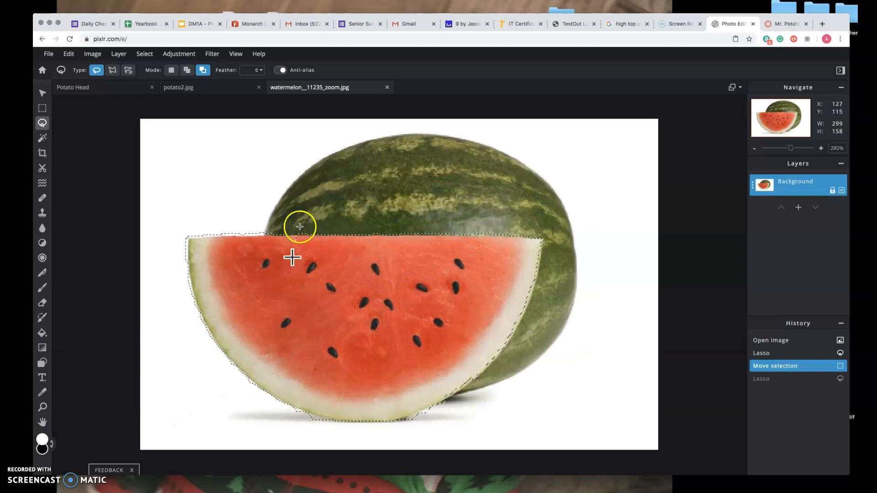
pyautogui.moveTo(253, 228); pyautogui.dragTo(207, 226)
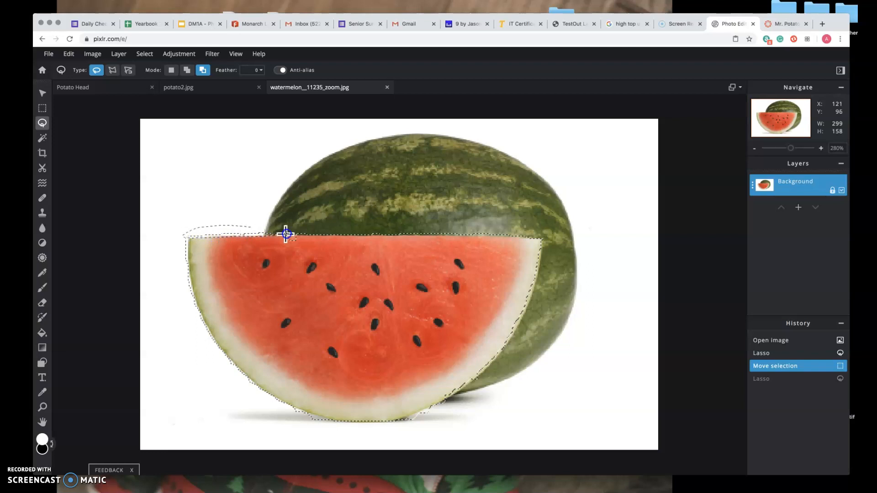
pyautogui.moveTo(286, 234); pyautogui.dragTo(286, 234)
pyautogui.click(113, 71)
pyautogui.scroll(-5, 201, 119)
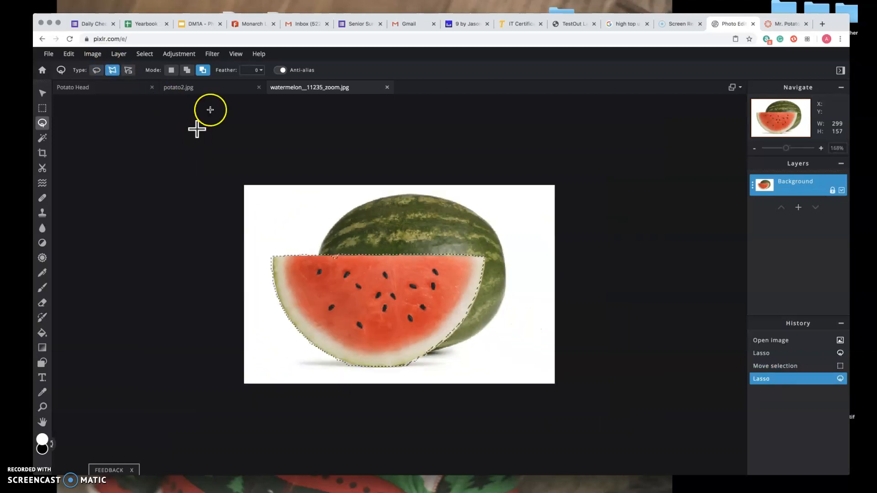
pyautogui.scroll(-3, 283, 246)
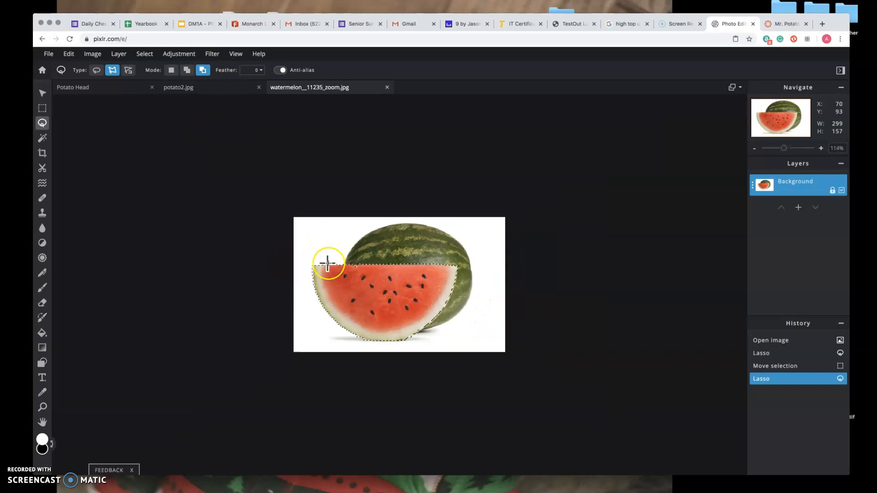
pyautogui.press('super+equal')
pyautogui.press('super+equal')
pyautogui.press('super+equal')
pyautogui.press('super+equal')
pyautogui.press('super+equal')
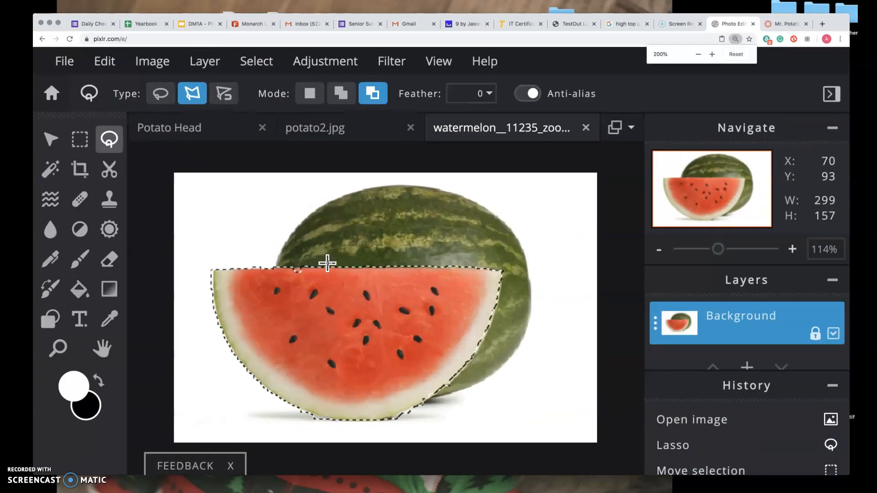
pyautogui.click(294, 209)
pyautogui.press('super+minus')
pyautogui.press('super+minus')
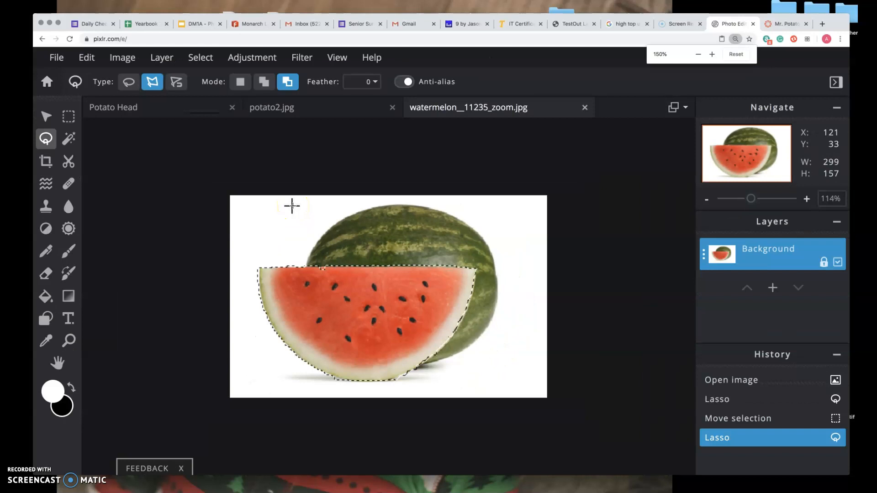
pyautogui.press('super+minus')
pyautogui.press('super+minus')
pyautogui.press('super+minus')
pyautogui.click(338, 268)
pyautogui.click(420, 287)
pyautogui.click(410, 264)
pyautogui.scroll(-1, 410, 293)
pyautogui.press('super+z')
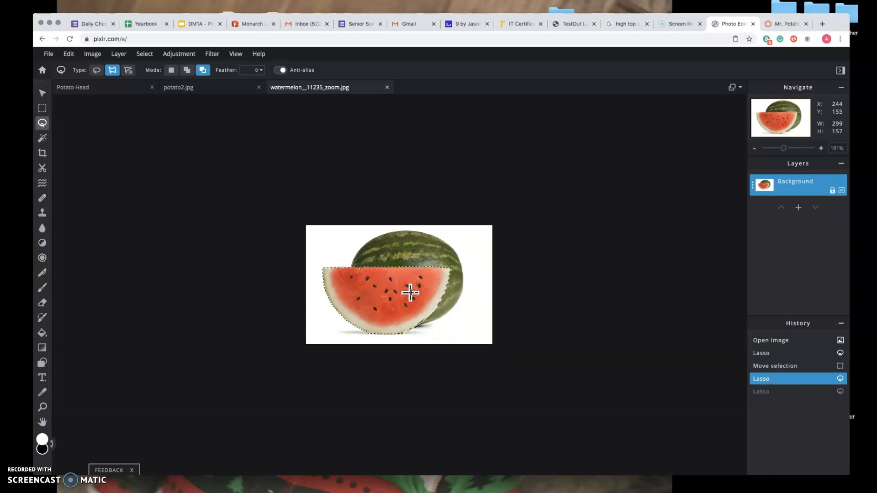
# Step: Remove the excess above the slice's flat cut edge from the selection with a polygonal lasso outline from corner to corner
pyautogui.scroll(5, 411, 293)
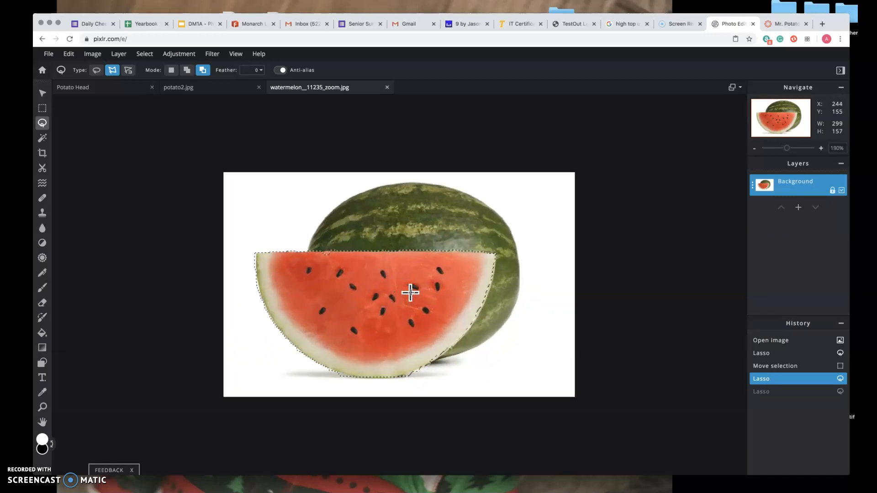
pyautogui.scroll(3, 410, 292)
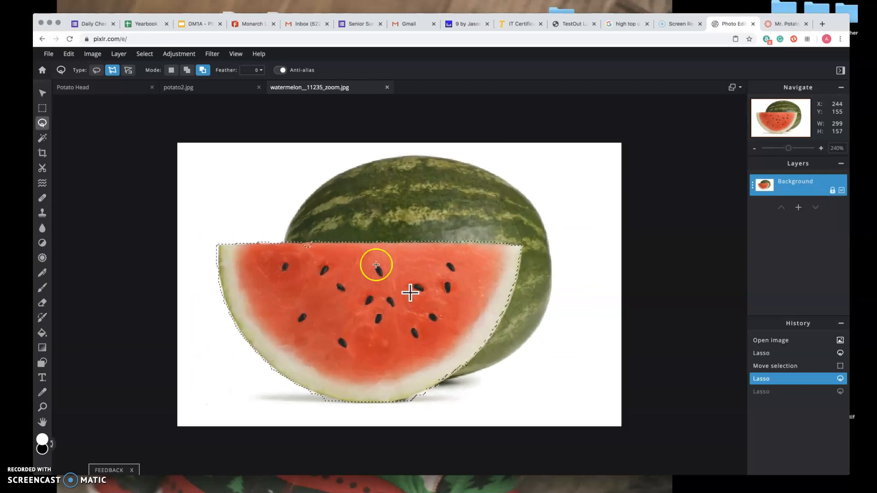
pyautogui.click(218, 243)
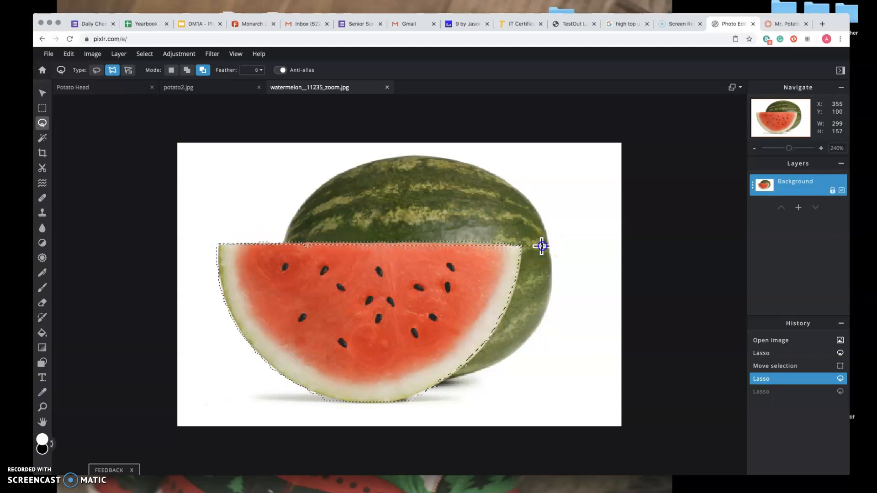
pyautogui.click(351, 188)
pyautogui.click(215, 244)
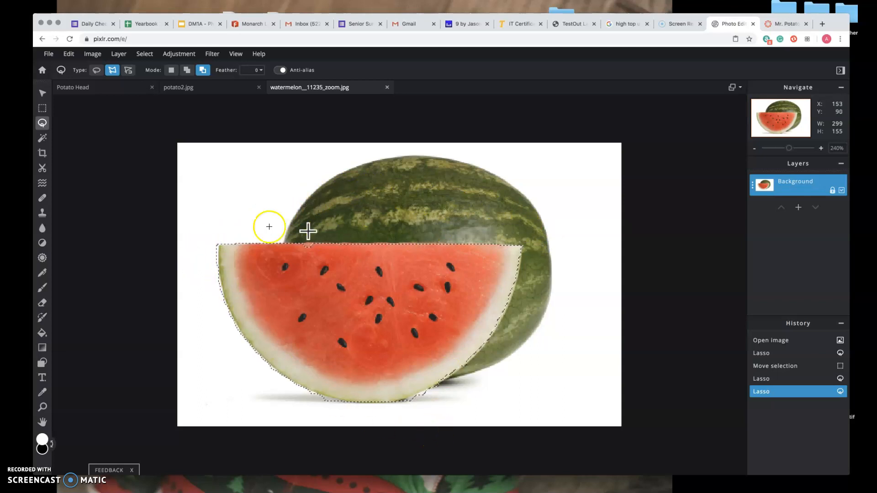
# Step: Add the small missed notch near the left part of the slice's flat edge to the selection with the freehand lasso
pyautogui.click(96, 69)
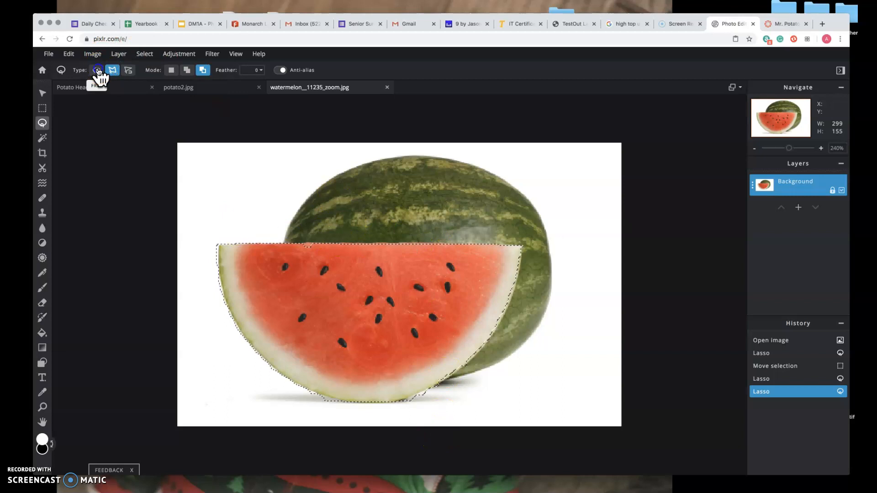
pyautogui.click(187, 71)
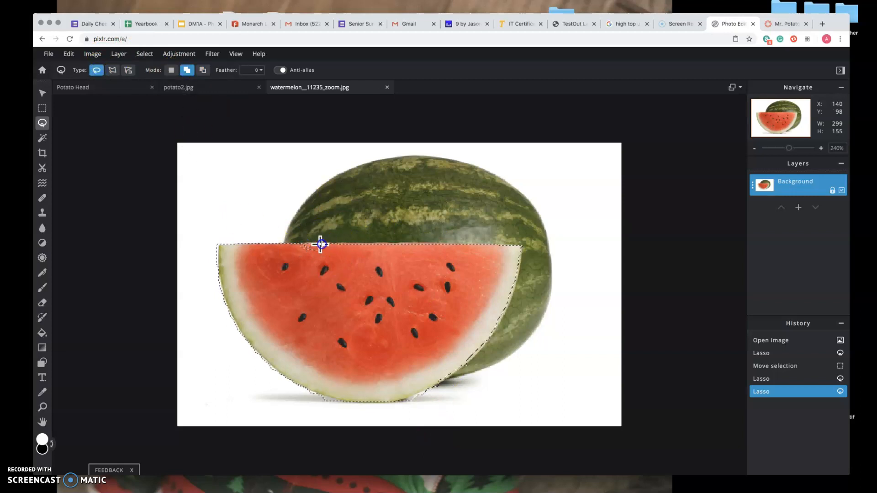
pyautogui.moveTo(321, 245); pyautogui.dragTo(321, 246)
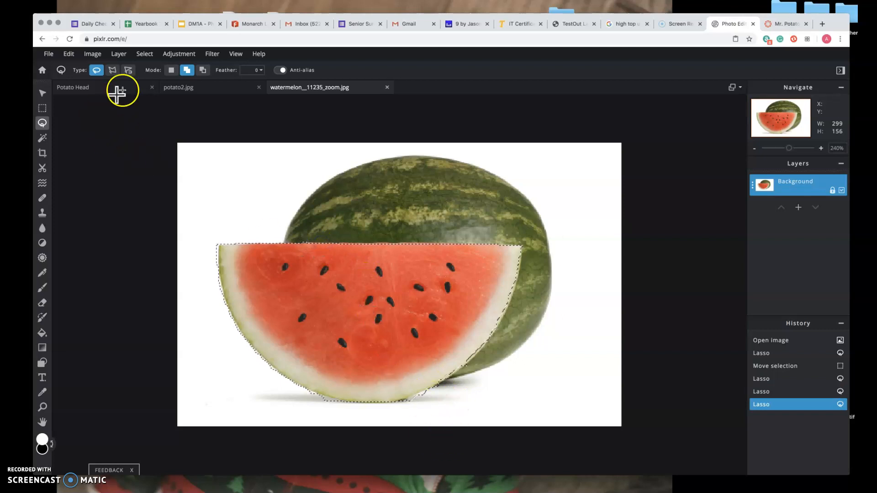
# Step: Remove the shadow area beside the slice's lower-right rind from the selection with the magnetic lasso in remove mode
pyautogui.click(128, 71)
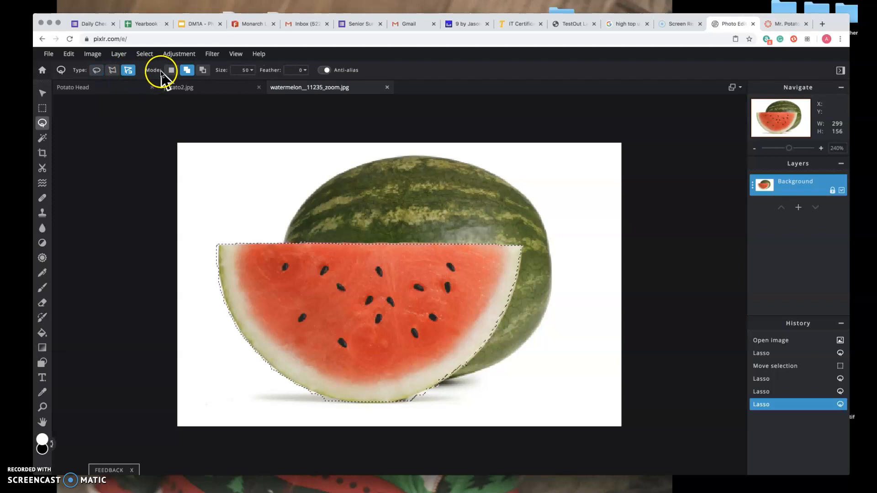
pyautogui.click(203, 70)
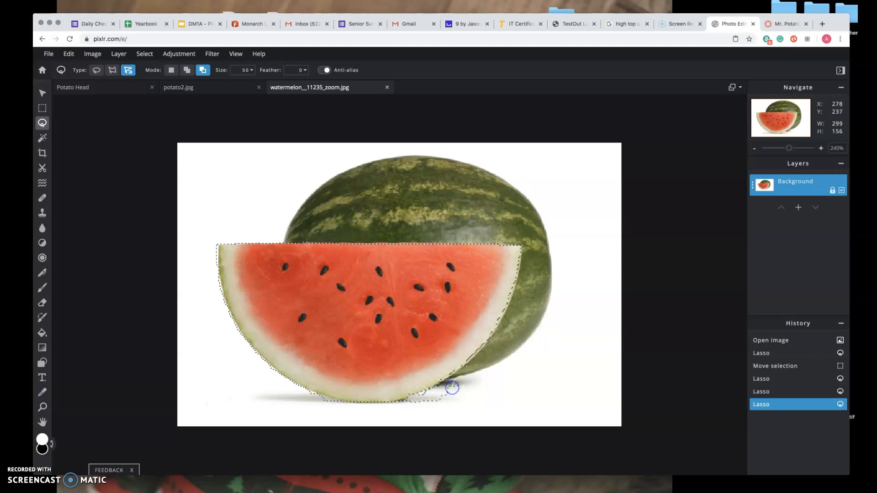
pyautogui.click(455, 382)
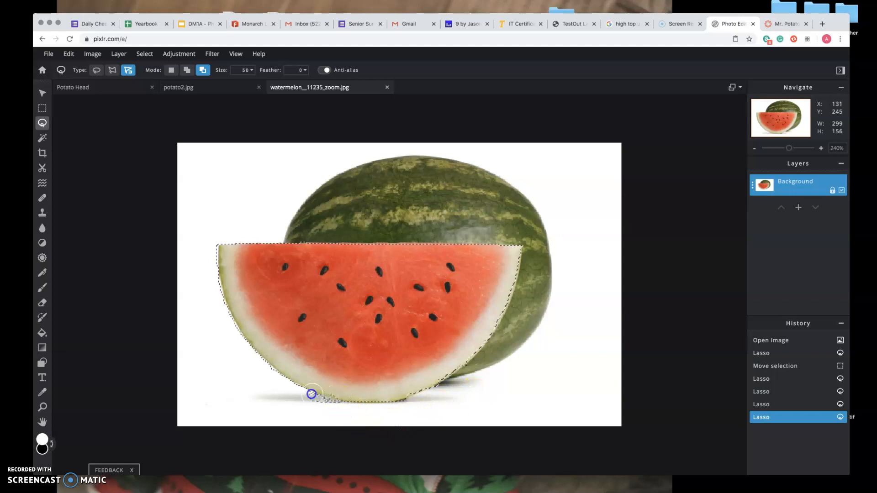
# Step: Try to remove the shadow beside the slice's lower-left rind with the magnetic lasso, try the Magic Wand on it, and undo both
pyautogui.click(293, 405)
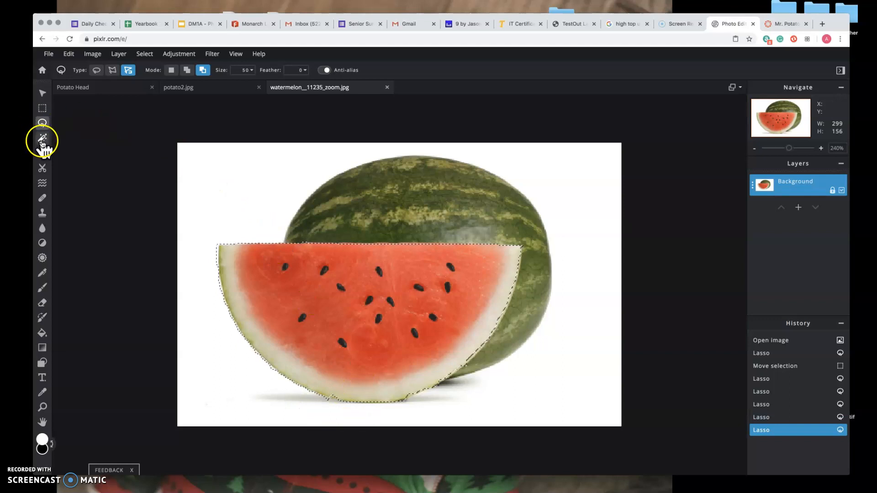
pyautogui.click(43, 125)
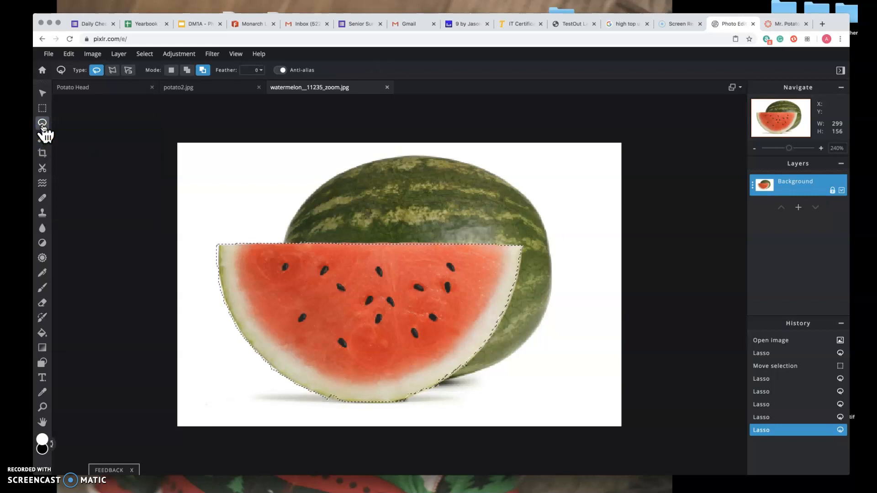
pyautogui.click(43, 138)
pyautogui.rightClick(45, 143)
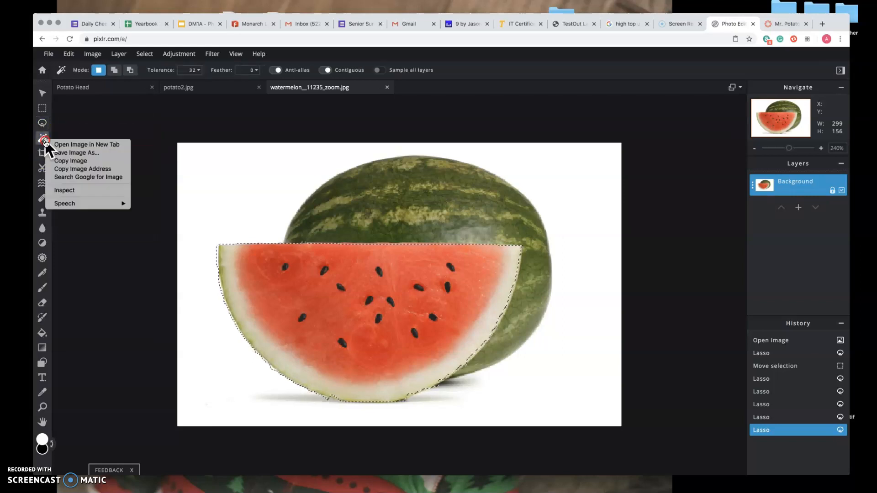
pyautogui.click(44, 142)
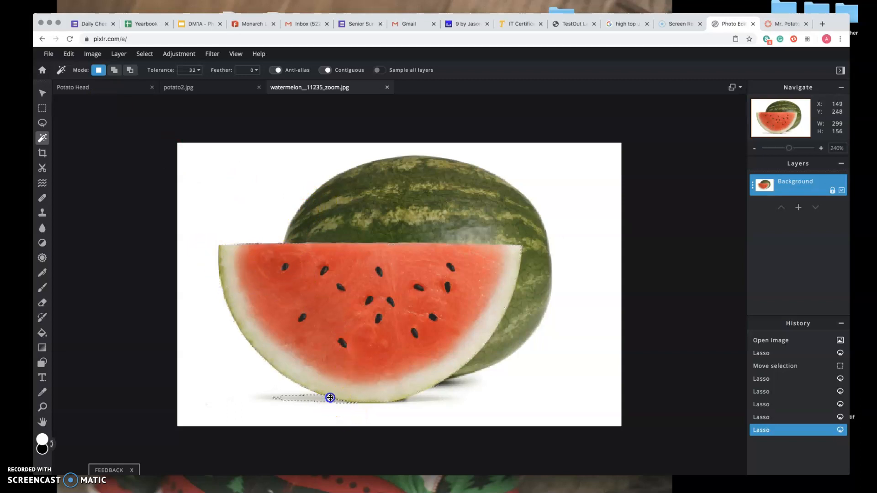
pyautogui.click(330, 398)
pyautogui.hotkey('ctrl', 'z')
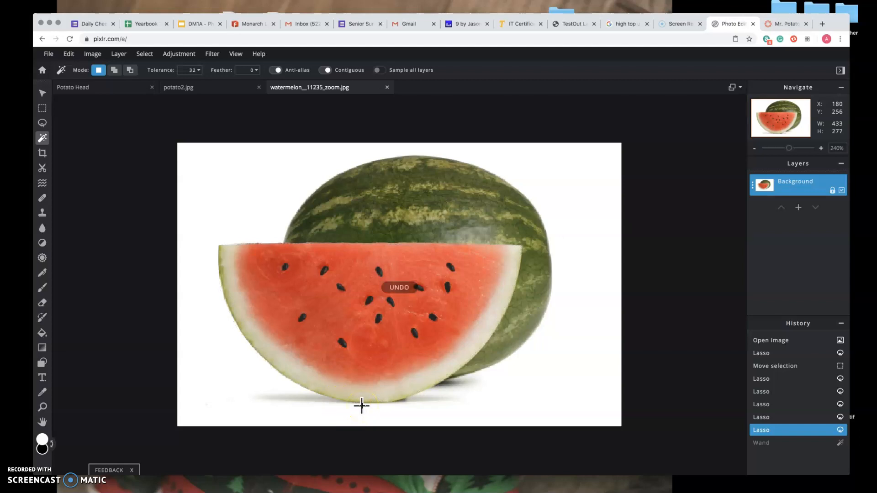
pyautogui.hotkey('ctrl', 'z')
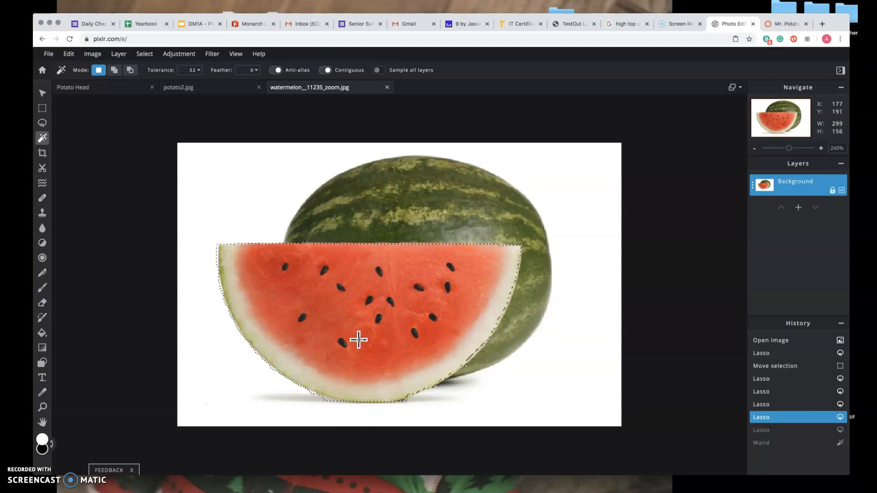
# Step: Copy the selected watermelon slice from the watermelon image
pyautogui.scroll(-5, 359, 339)
pyautogui.click(359, 339)
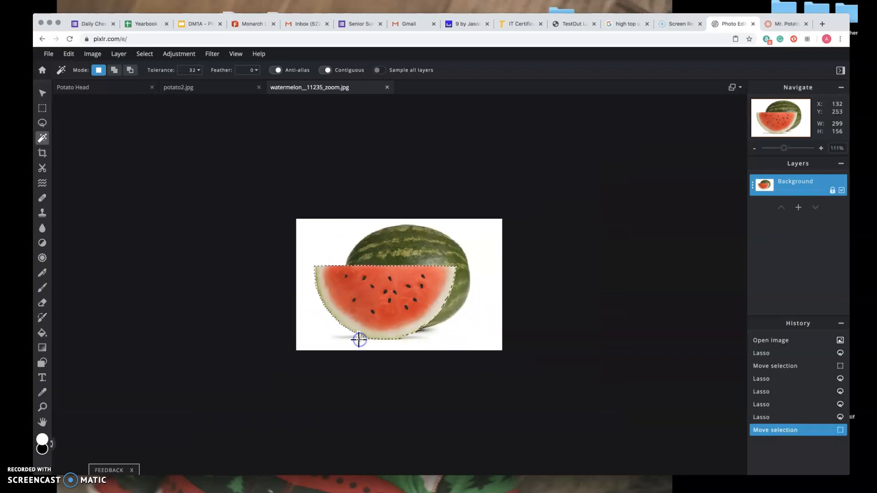
pyautogui.scroll(5, 376, 298)
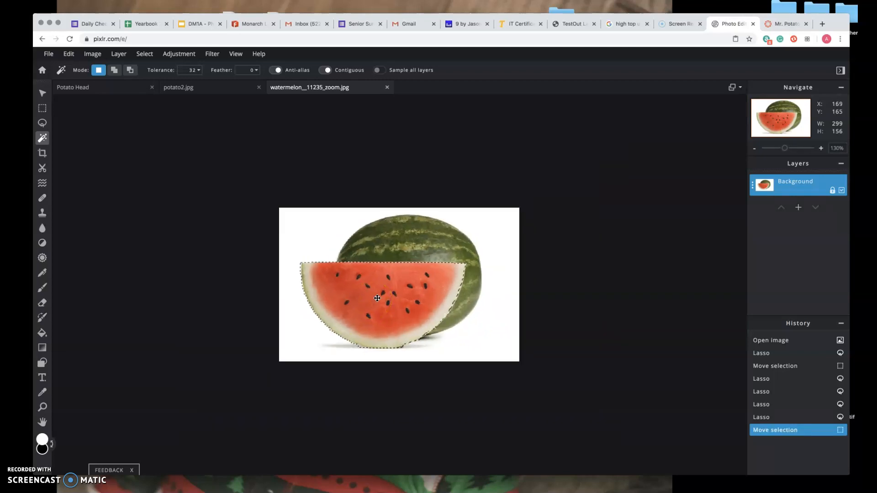
pyautogui.scroll(3, 376, 298)
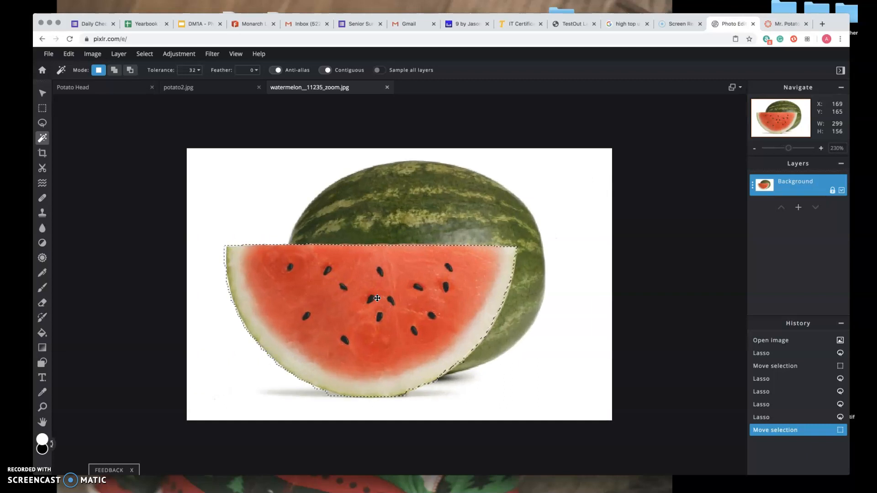
pyautogui.click(65, 53)
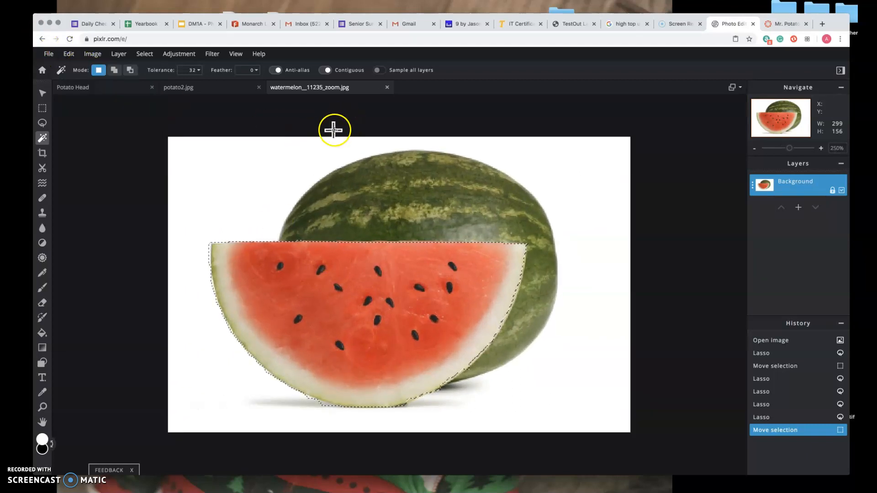
pyautogui.click(69, 55)
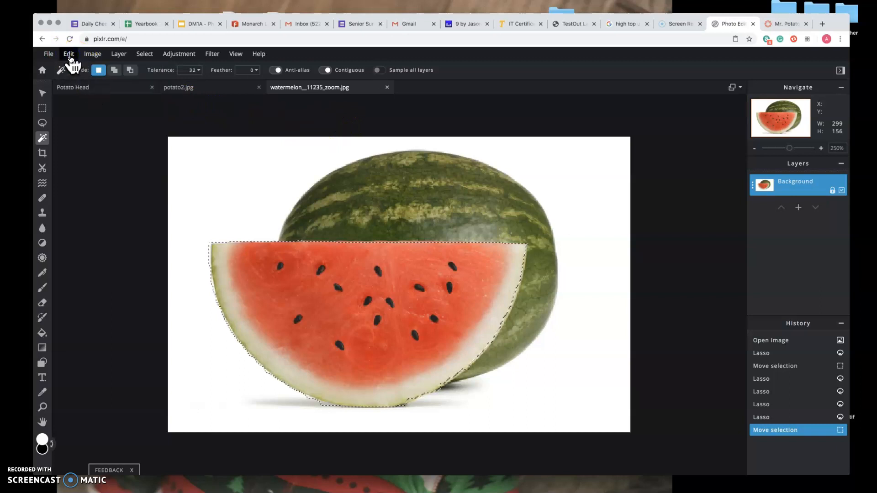
pyautogui.click(105, 111)
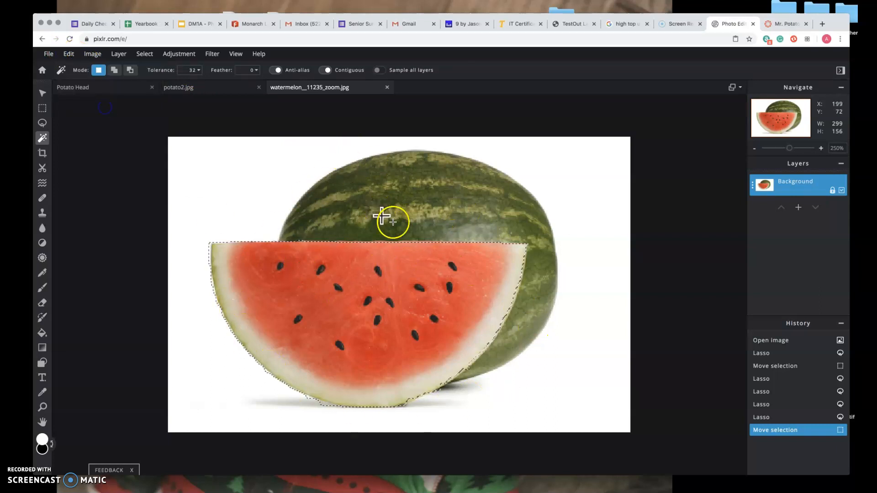
# Step: Paste the copied watermelon slice into the Potato Head canvas
pyautogui.click(98, 91)
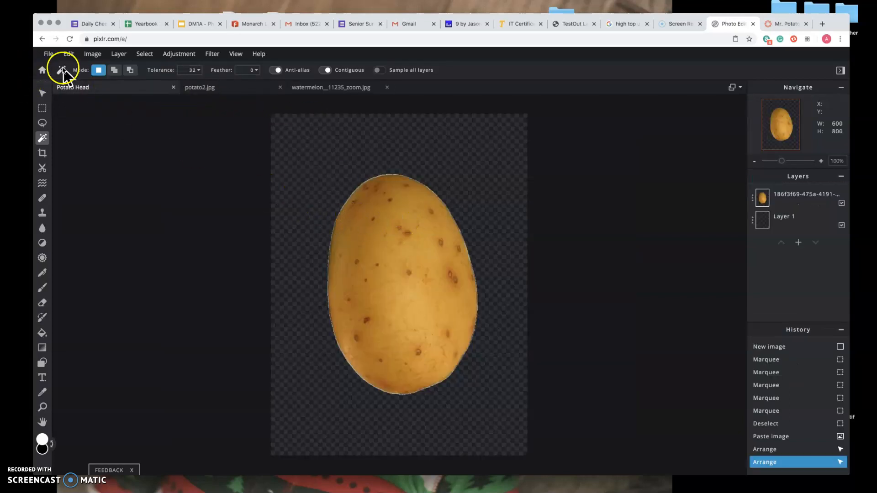
pyautogui.press('super+v')
pyautogui.click(69, 54)
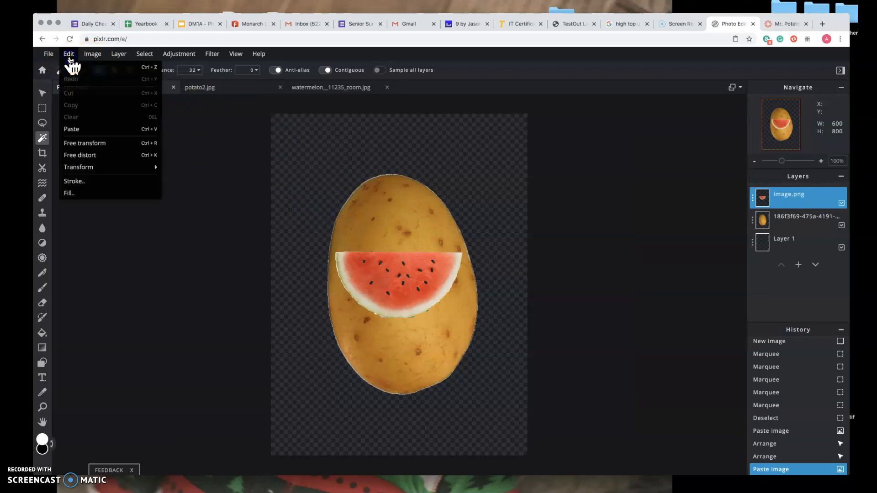
pyautogui.click(86, 131)
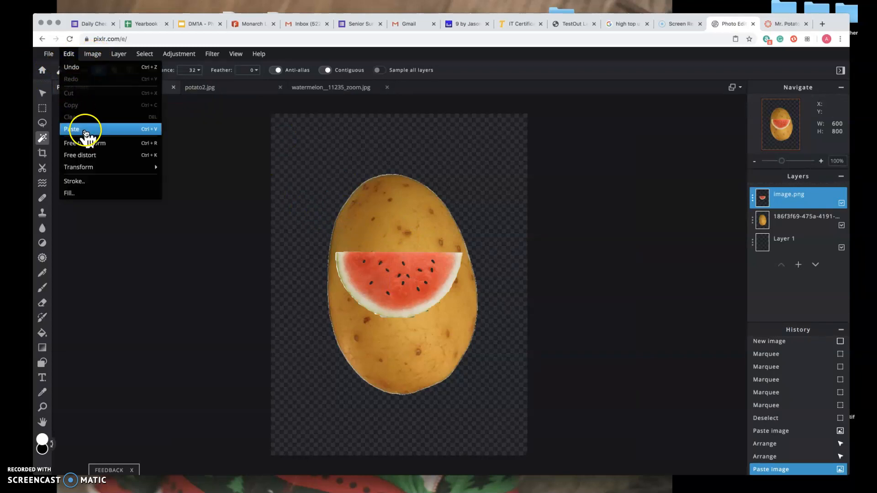
pyautogui.click(131, 131)
# Step: Shrink the pasted watermelon slice, place it as a mouth on the potato's lower half, and leave the potato layer beneath it
pyautogui.click(42, 93)
pyautogui.moveTo(420, 256); pyautogui.dragTo(427, 320)
pyautogui.moveTo(468, 363); pyautogui.dragTo(435, 347)
pyautogui.moveTo(406, 314); pyautogui.dragTo(427, 330)
pyautogui.scroll(5, 519, 338)
pyautogui.click(593, 347)
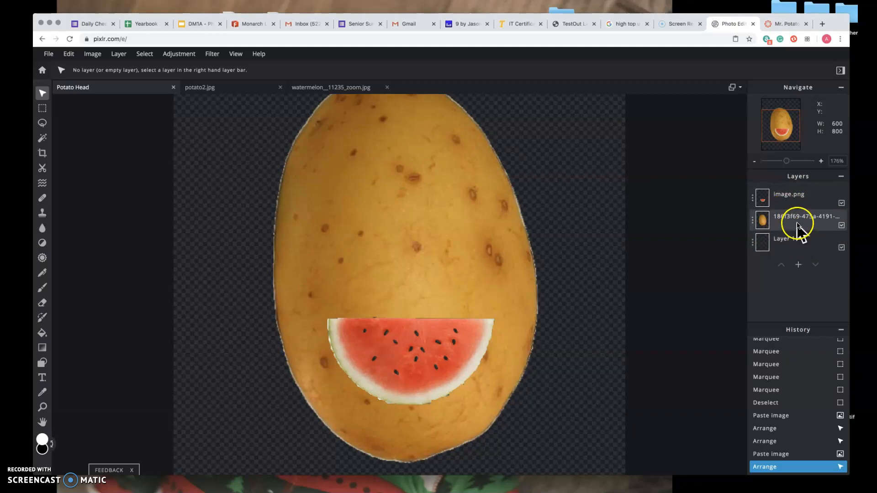
pyautogui.moveTo(798, 221)
pyautogui.mouseDown()
pyautogui.moveTo(798, 199)
pyautogui.moveTo(799, 217)
pyautogui.mouseUp()
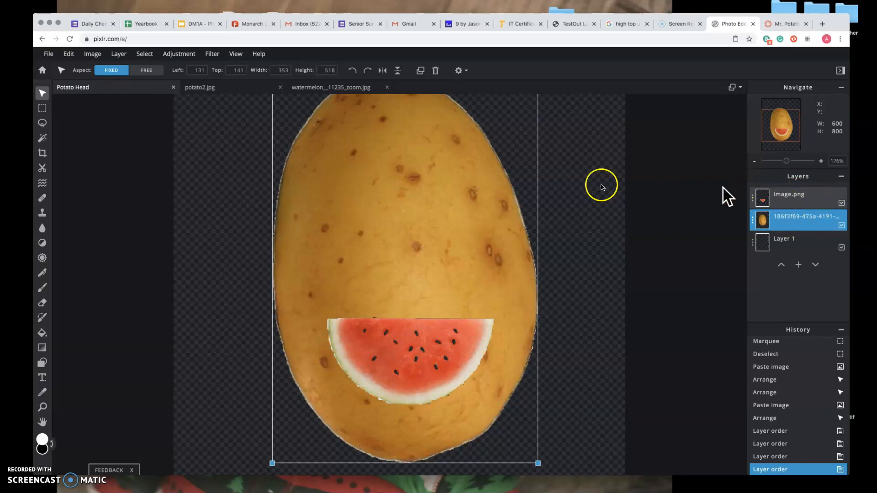
# Step: Open Orange-Slice.jpg from the Mr. Potato Head image folder
pyautogui.click(48, 55)
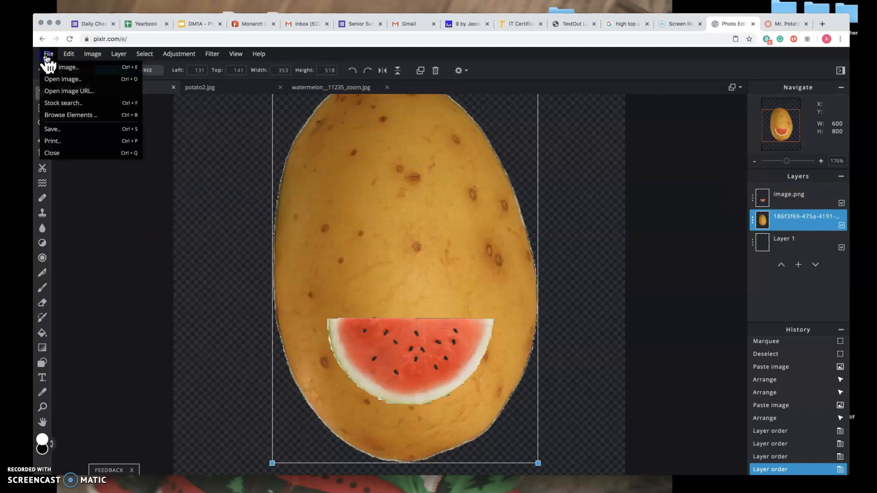
pyautogui.click(66, 76)
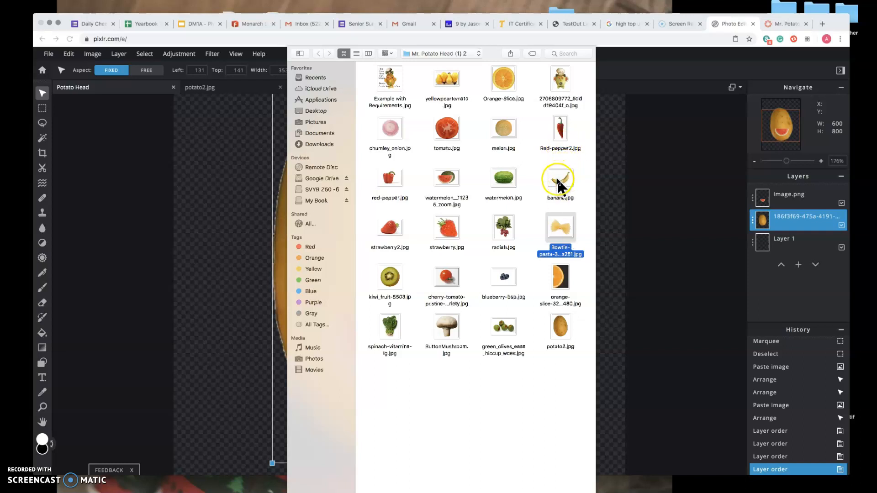
pyautogui.click(504, 79)
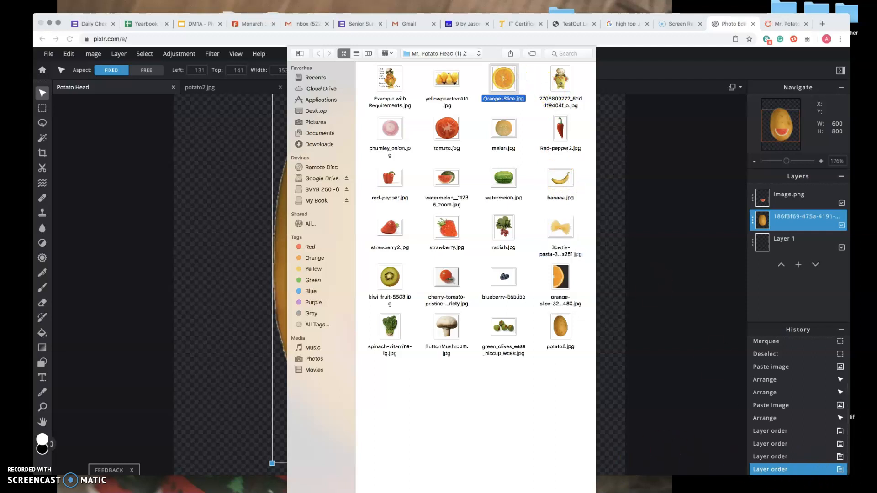
pyautogui.press('Return')
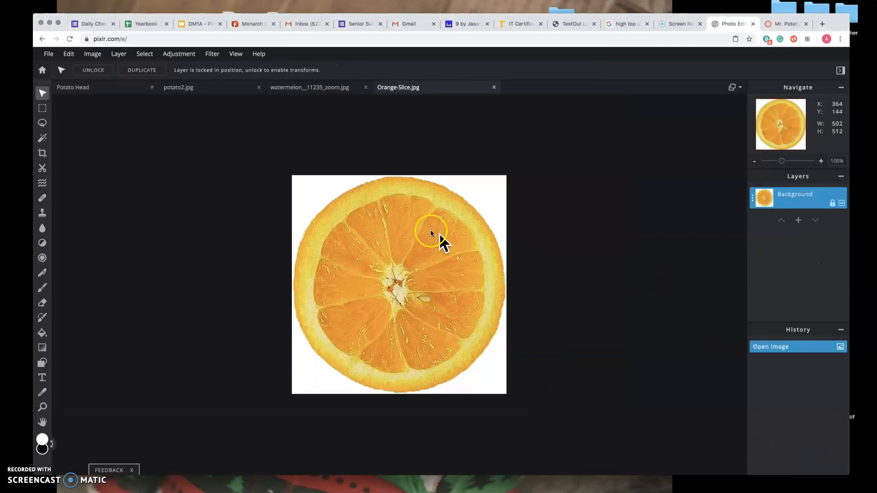
# Step: Select the orange slice by inverting a Magic Wand selection of its white background, and copy it into the Potato Head canvas
pyautogui.click(42, 138)
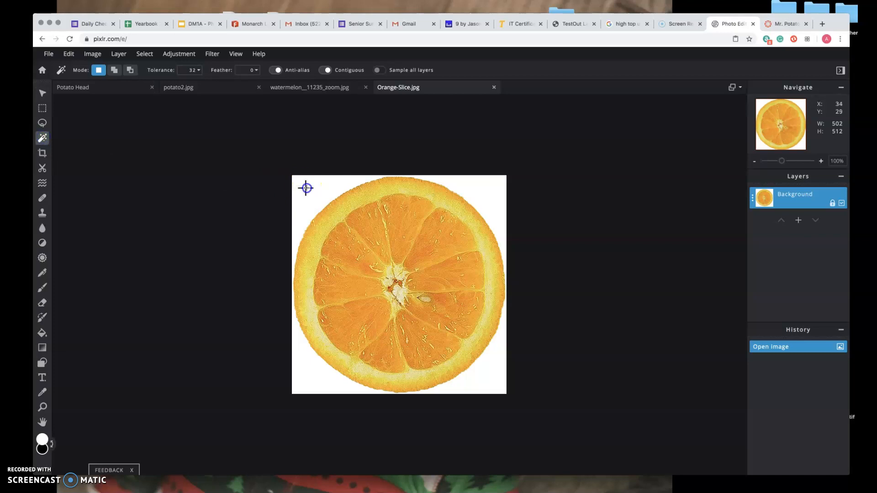
pyautogui.click(309, 191)
pyautogui.rightClick(371, 214)
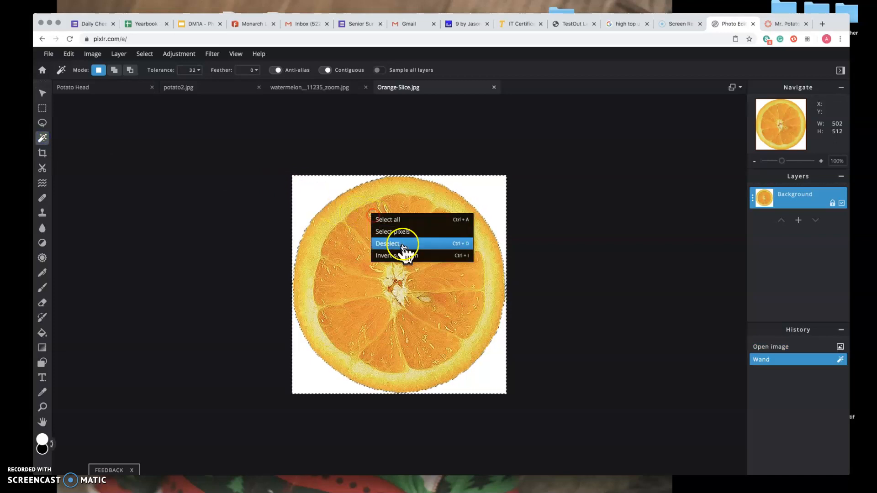
pyautogui.click(409, 259)
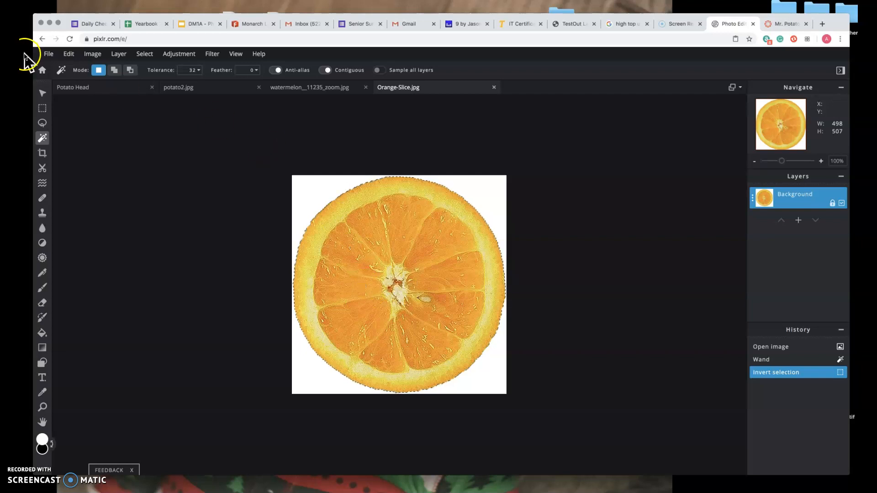
pyautogui.click(94, 90)
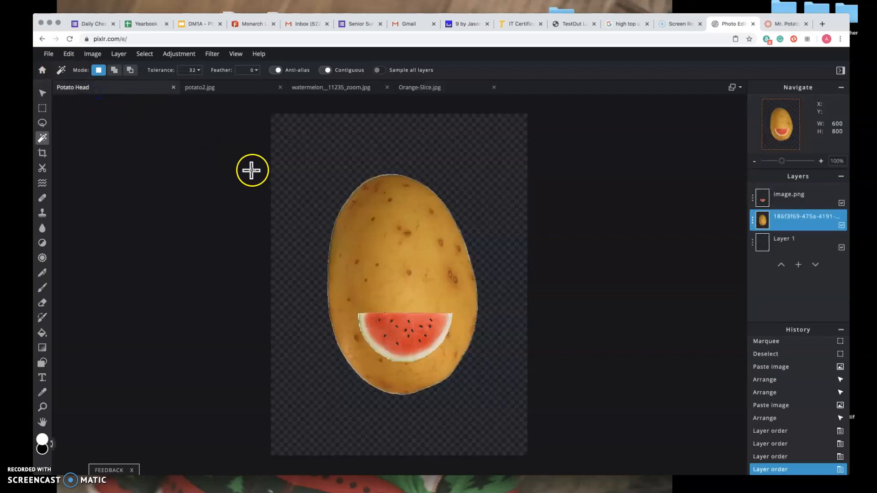
pyautogui.press('super+v')
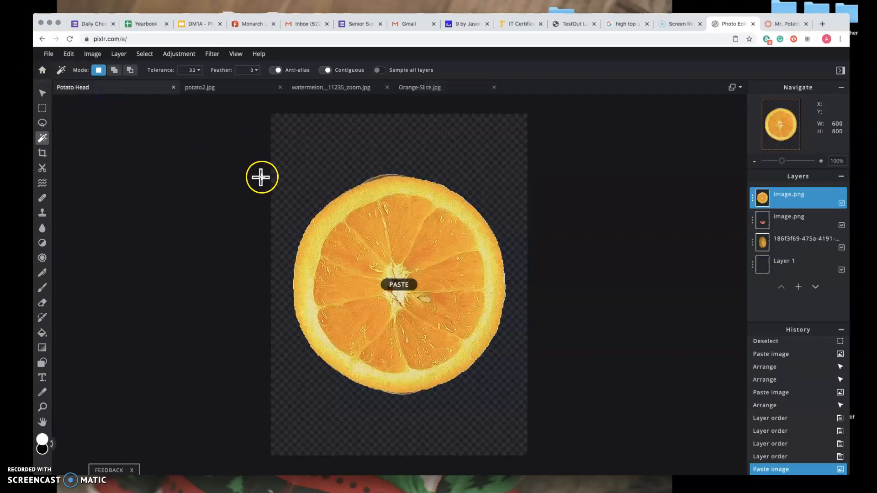
# Step: Shrink the orange slice to about 131 × 133 px at the potato's upper-left edge and move its layer below the potato
pyautogui.click(43, 92)
pyautogui.moveTo(292, 177); pyautogui.dragTo(450, 280)
pyautogui.moveTo(497, 372); pyautogui.dragTo(344, 252)
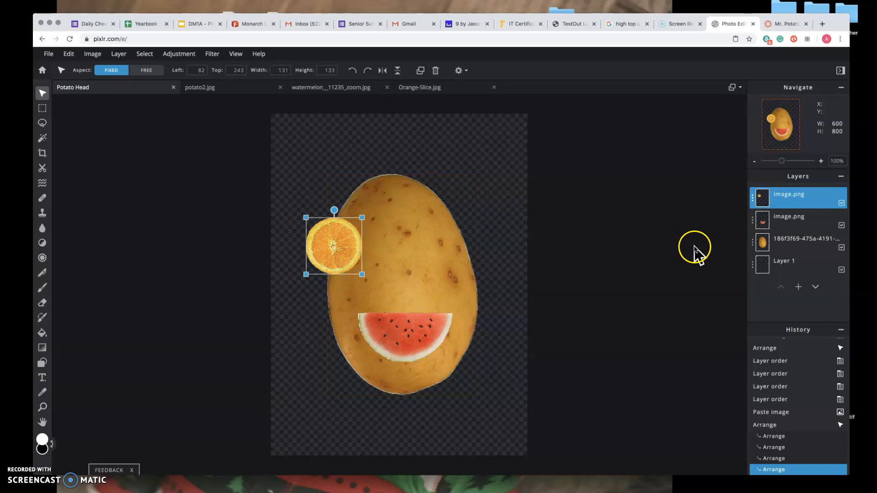
pyautogui.moveTo(789, 201); pyautogui.dragTo(788, 245)
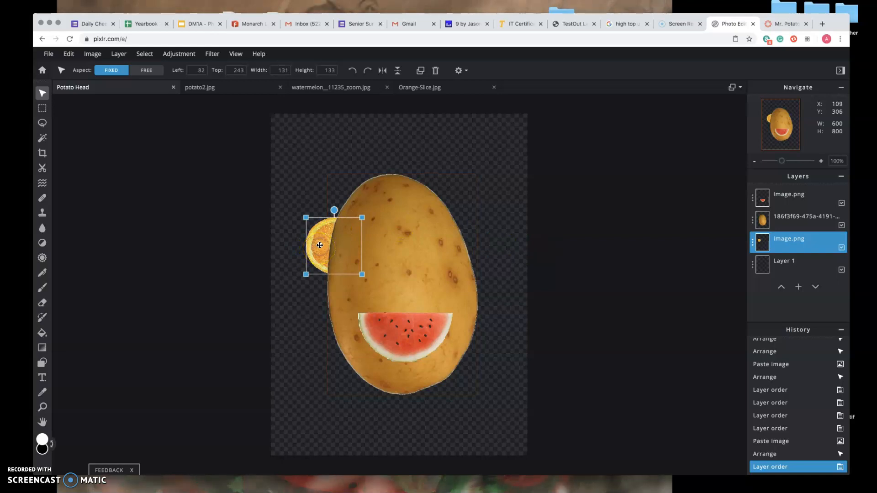
# Step: Duplicate the orange slice layer and place the copy at the potato's opposite edge as the second ear
pyautogui.click(807, 241)
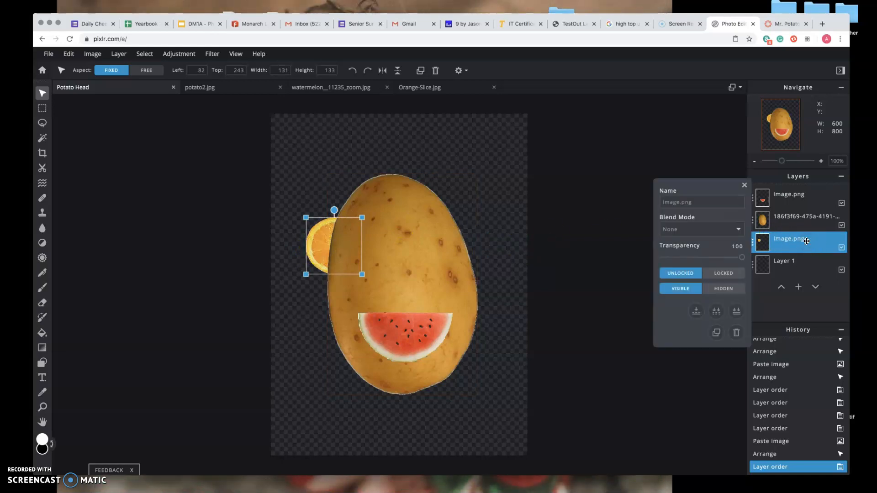
pyautogui.click(715, 333)
pyautogui.moveTo(333, 245); pyautogui.dragTo(444, 241)
pyautogui.click(590, 254)
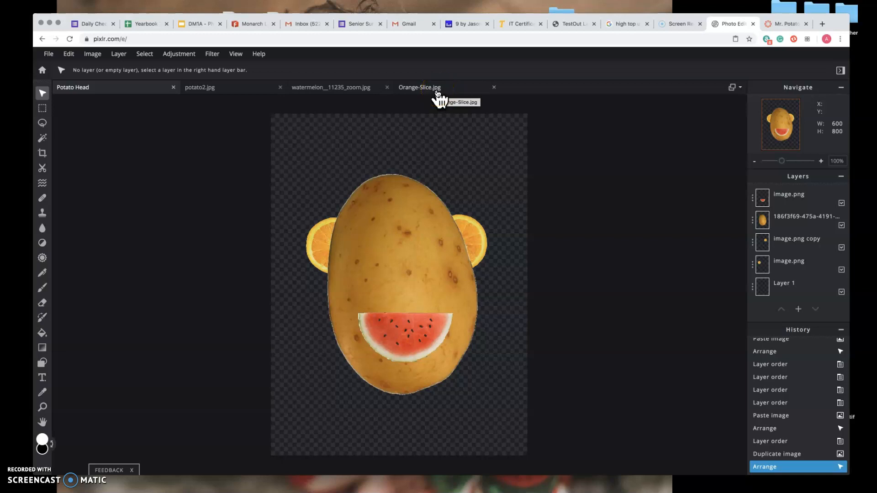
# Step: Open Bowtie-pasta-300x251.jpg and ButtonMushroom.jpg together from the image folder
pyautogui.click(48, 54)
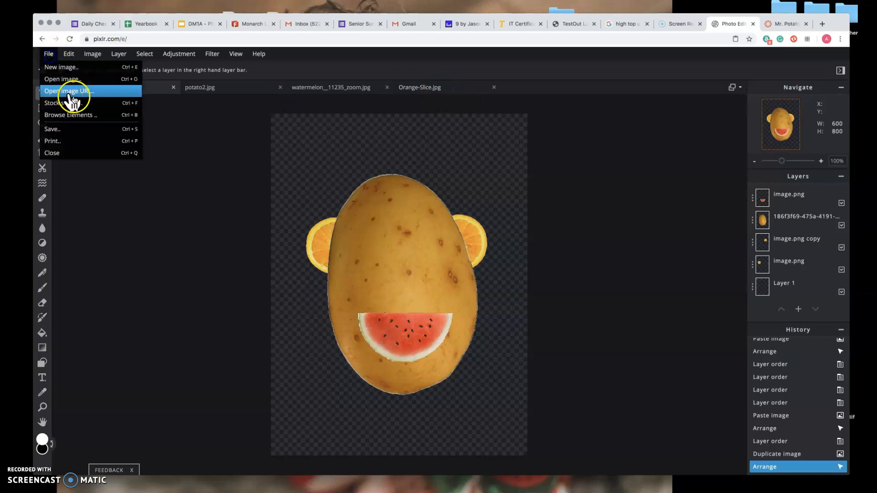
pyautogui.click(86, 79)
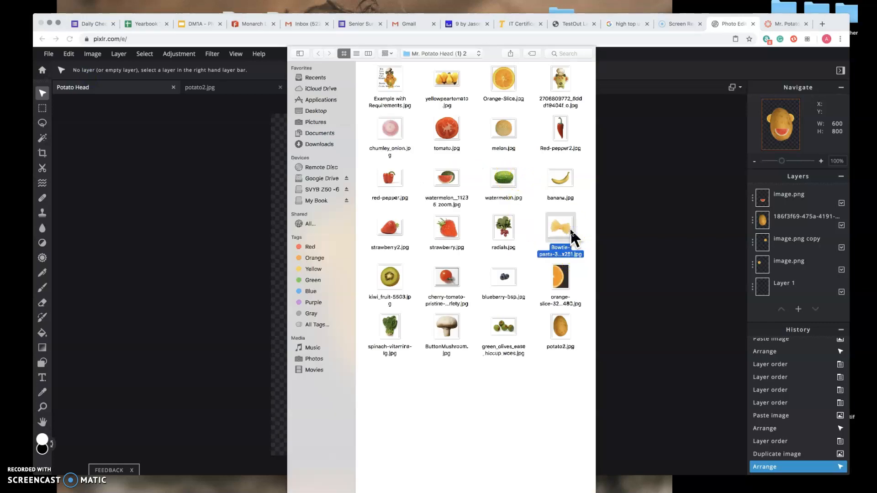
pyautogui.keyDown('super'); pyautogui.click(446, 325); pyautogui.keyUp('super')
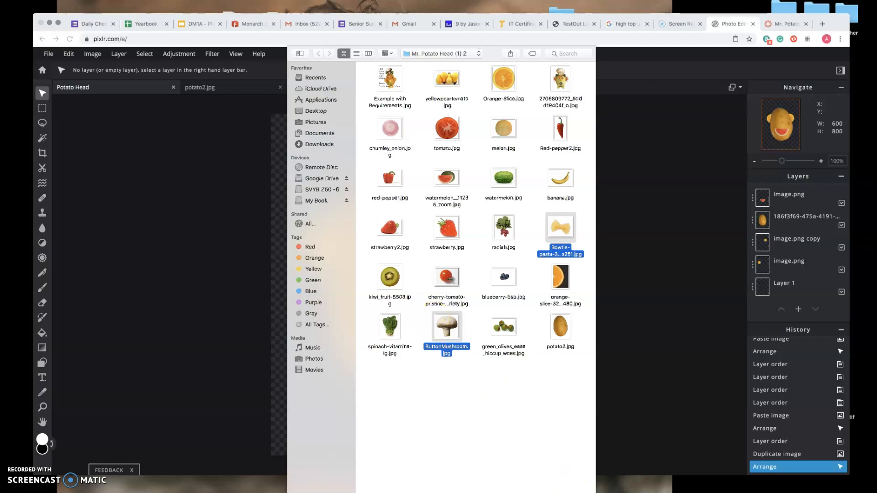
pyautogui.click(576, 492)
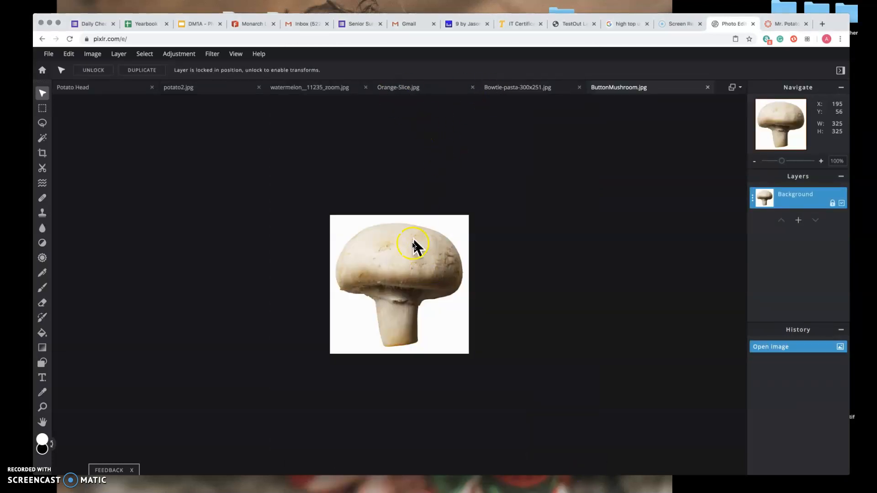
# Step: Select the white background around the mushroom with the Magic Wand at a tolerance of 15
pyautogui.click(43, 138)
pyautogui.click(356, 319)
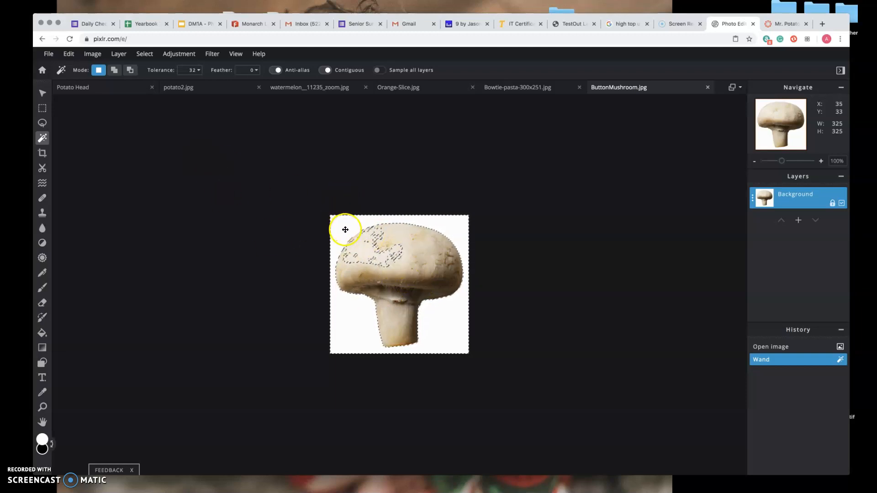
pyautogui.hotkey('ctrl', 'z')
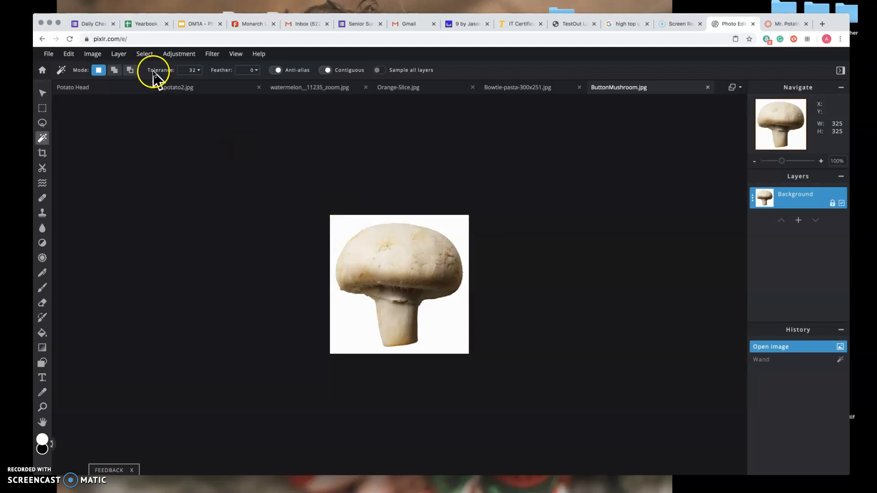
pyautogui.click(203, 70)
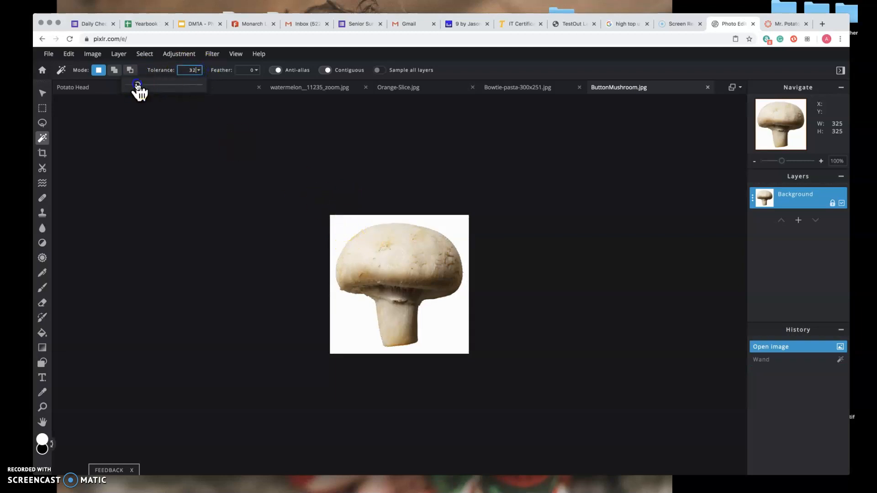
pyautogui.click(351, 322)
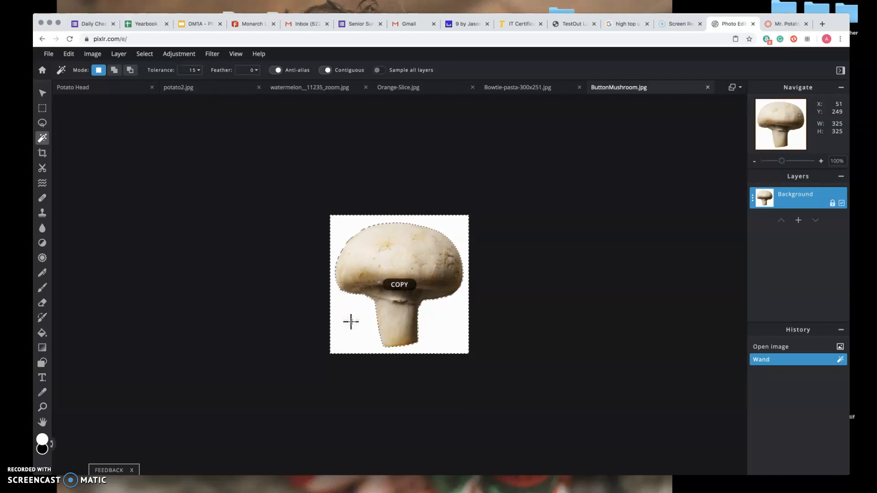
pyautogui.click(99, 87)
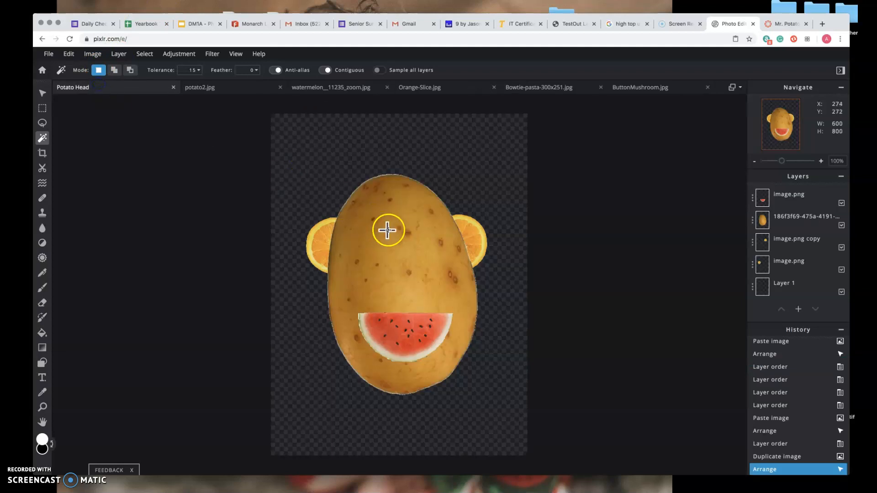
pyautogui.press('super+v')
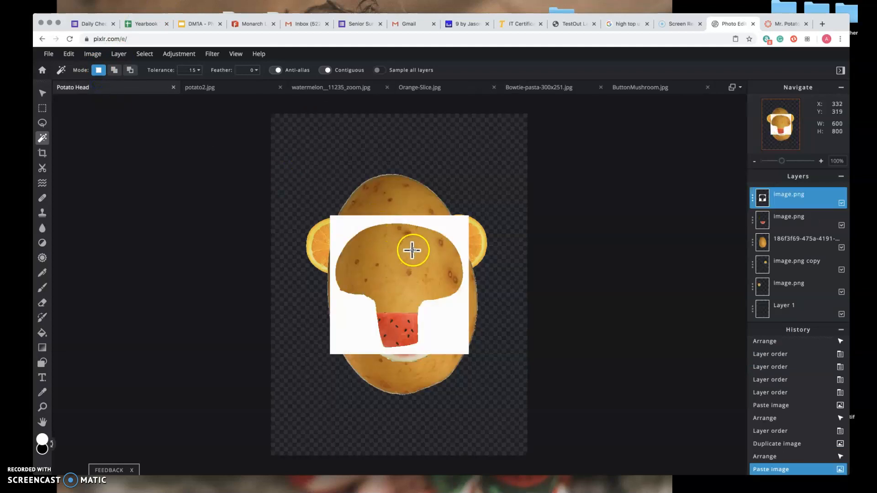
pyautogui.press('super+z')
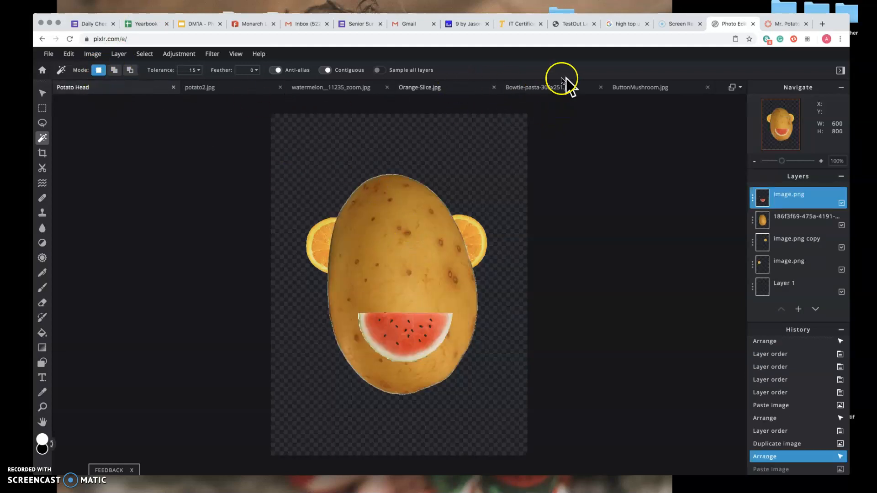
# Step: Invert the background selection to isolate the mushroom, and copy the mushroom into the Potato Head canvas
pyautogui.click(618, 88)
pyautogui.click(417, 276)
pyautogui.rightClick(404, 261)
pyautogui.click(437, 301)
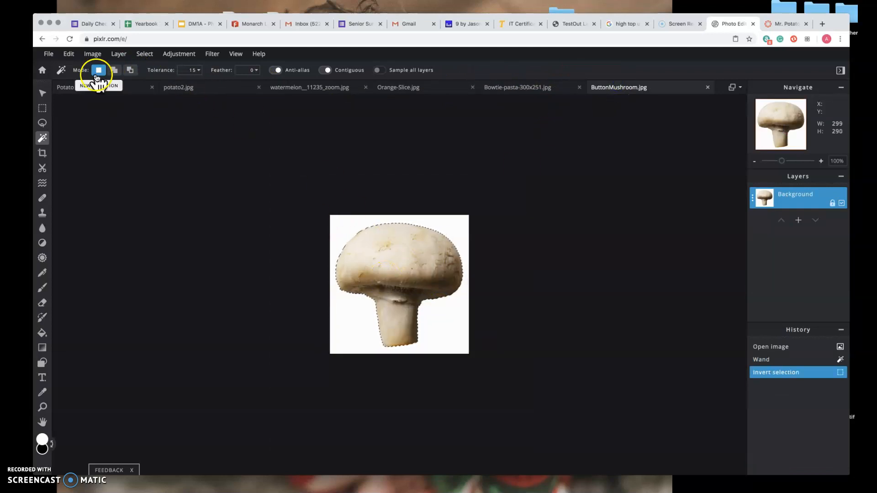
pyautogui.click(97, 88)
pyautogui.press('super+v')
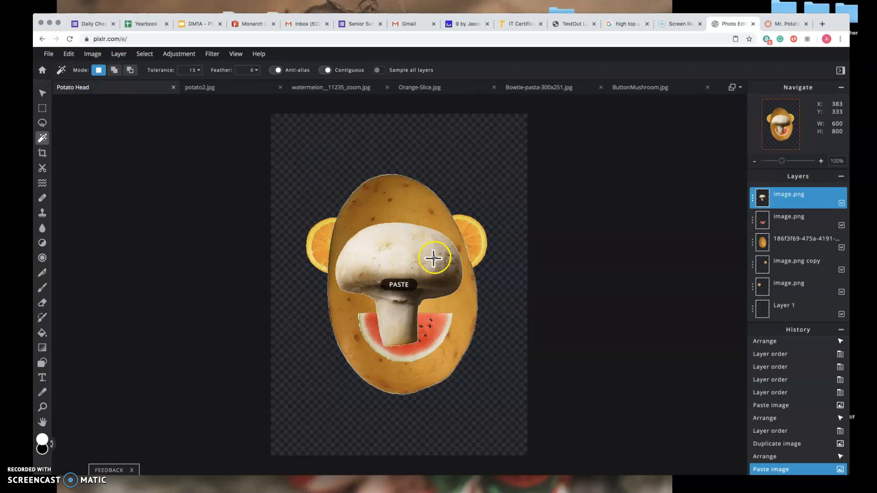
# Step: Move the mushroom onto the top of the potato as a hat and place its layer directly below the potato
pyautogui.click(42, 93)
pyautogui.moveTo(412, 249); pyautogui.dragTo(403, 169)
pyautogui.moveTo(797, 203); pyautogui.dragTo(804, 244)
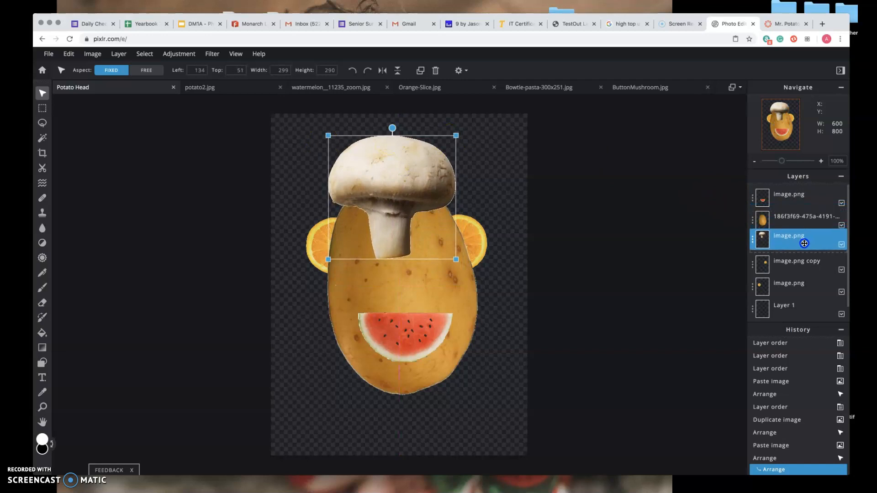
pyautogui.moveTo(410, 149)
pyautogui.mouseDown()
pyautogui.moveTo(409, 166)
pyautogui.moveTo(411, 155)
pyautogui.mouseUp()
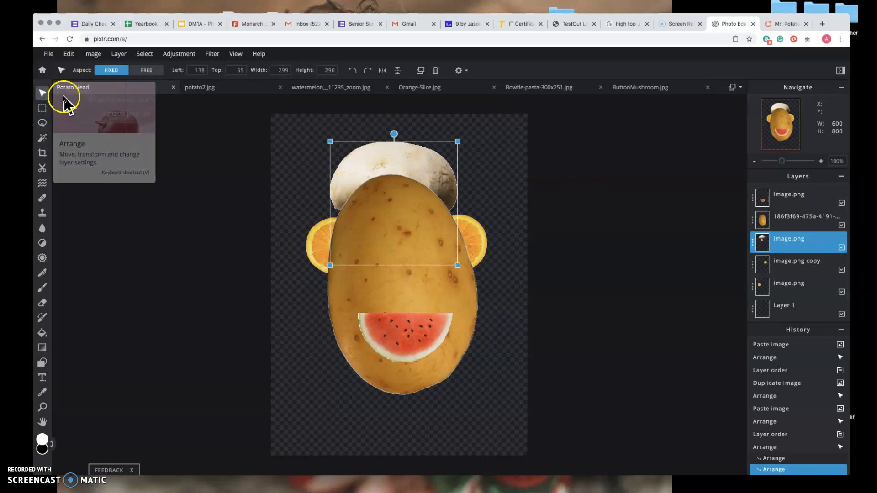
# Step: Enlarge the mushroom hat proportionally to slightly wider than the potato, and centre it over the head
pyautogui.moveTo(329, 268); pyautogui.dragTo(301, 299)
pyautogui.click(401, 177)
pyautogui.moveTo(405, 163); pyautogui.dragTo(417, 160)
pyautogui.click(505, 161)
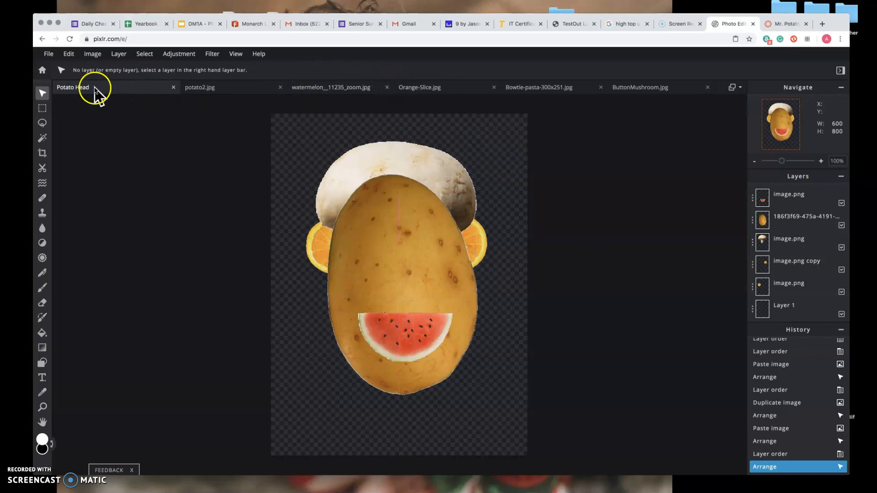
pyautogui.click(68, 55)
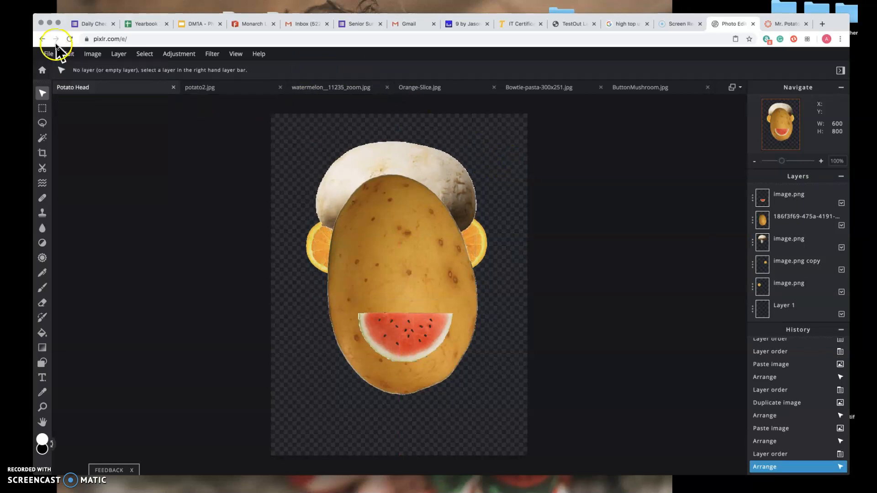
pyautogui.click(48, 53)
pyautogui.click(65, 87)
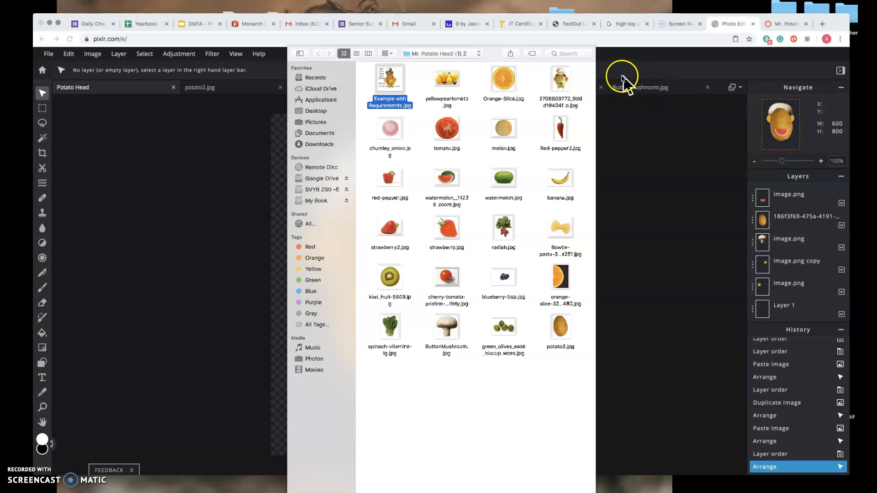
pyautogui.click(597, 374)
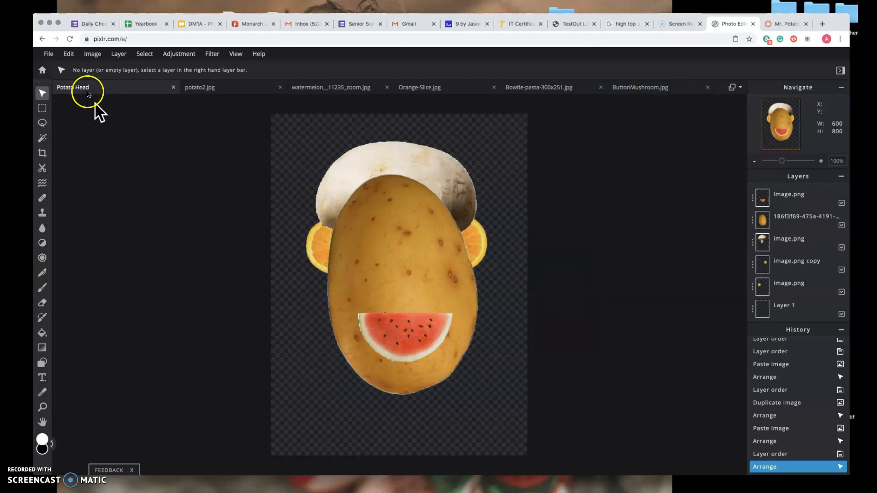
# Step: Download the composition as a PNG file named Potato Head at 600 × 800, and close the save dialog
pyautogui.click(47, 54)
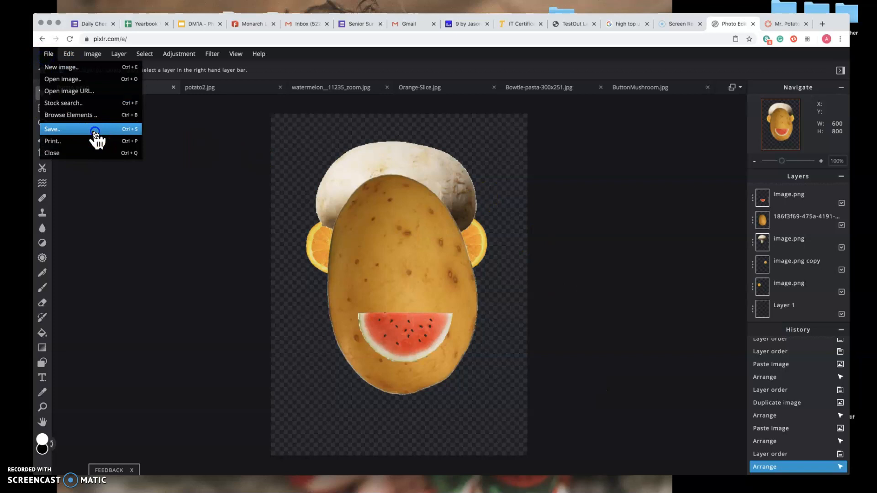
pyautogui.click(94, 131)
pyautogui.click(519, 207)
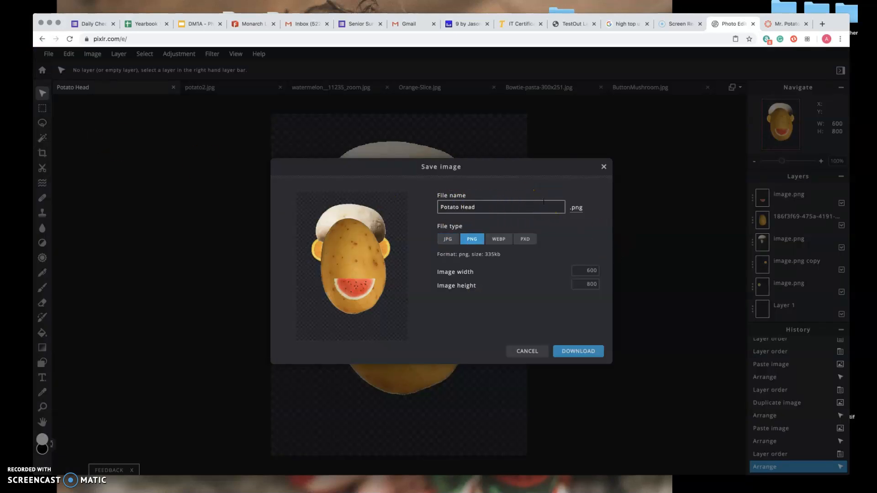
pyautogui.click(470, 239)
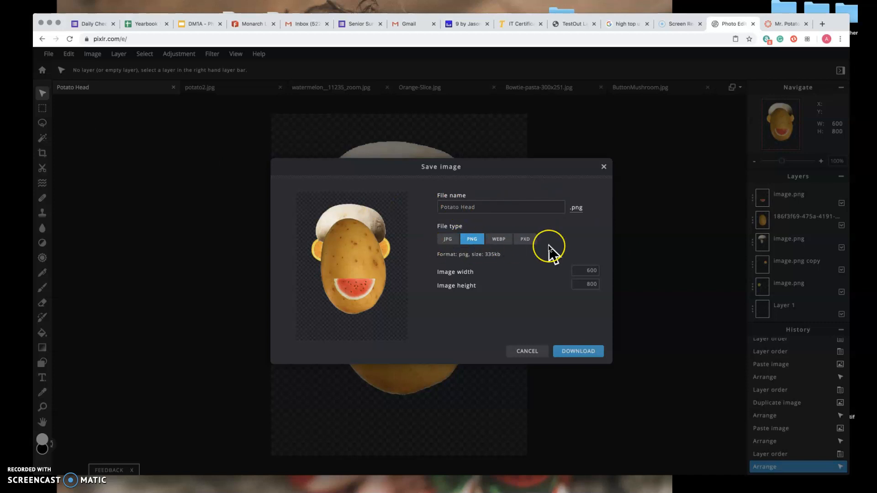
pyautogui.click(452, 239)
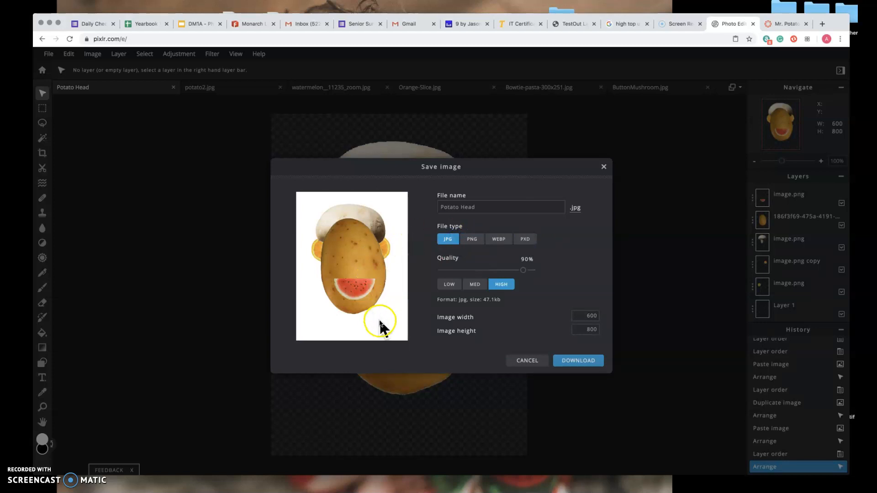
pyautogui.click(473, 242)
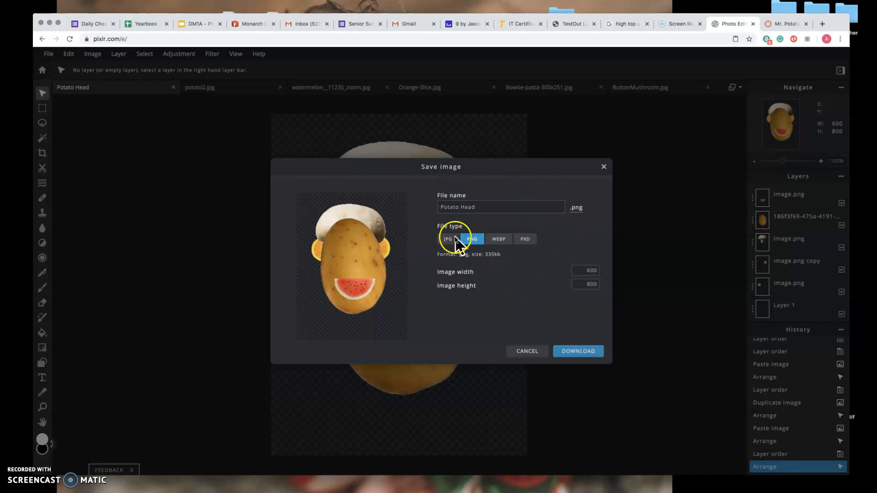
pyautogui.click(592, 356)
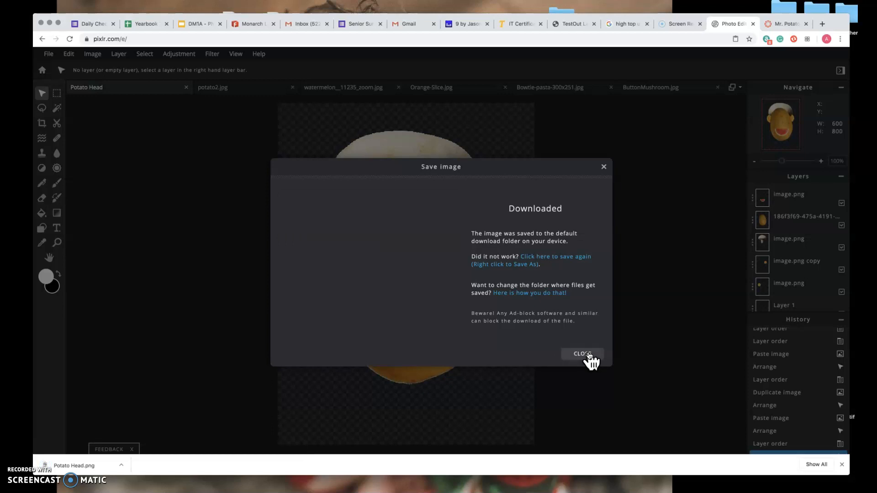
pyautogui.click(583, 354)
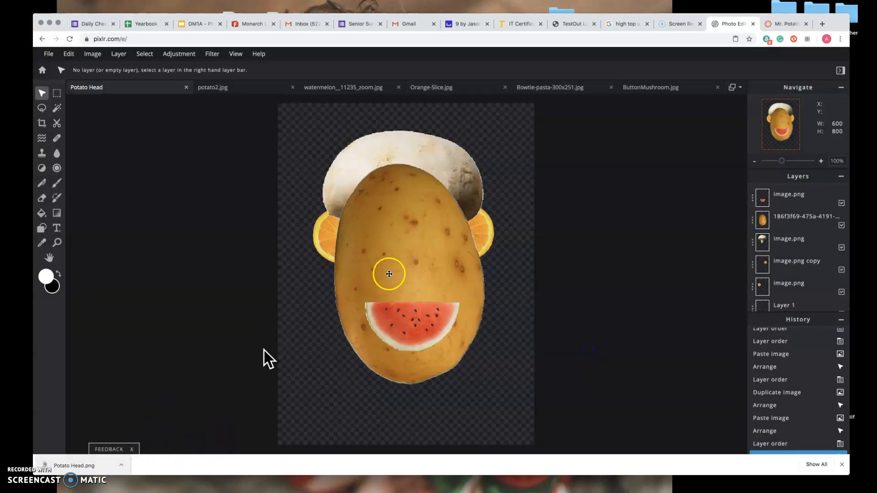
# Step: Switch to the Mr. Potato Head assignment page in Canvas and review its instructions and submission details
pyautogui.click(769, 23)
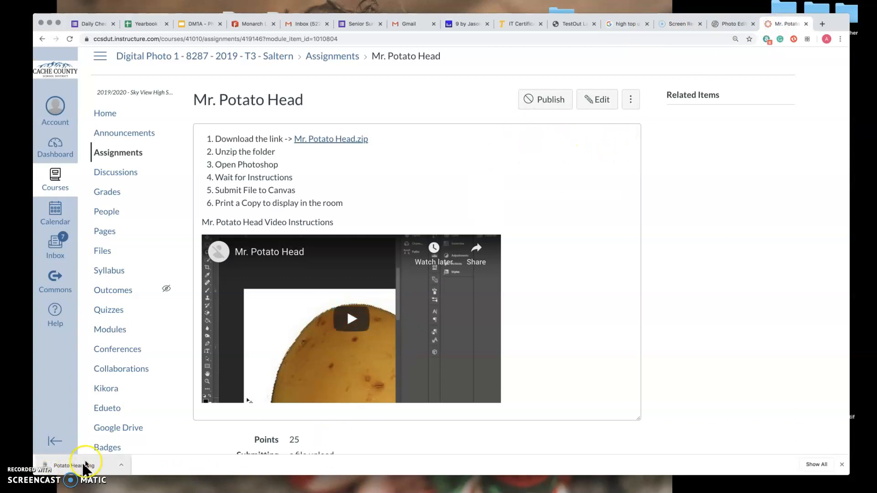
pyautogui.scroll(-3, 388, 378)
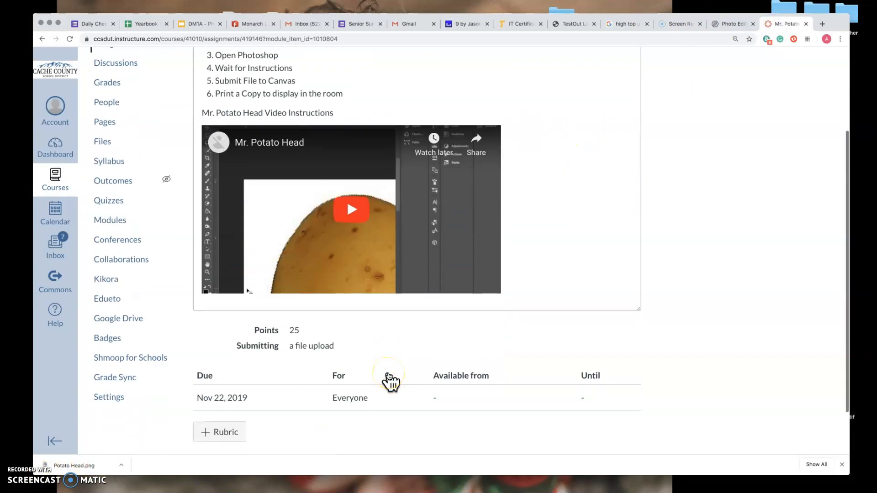
pyautogui.scroll(3, 391, 381)
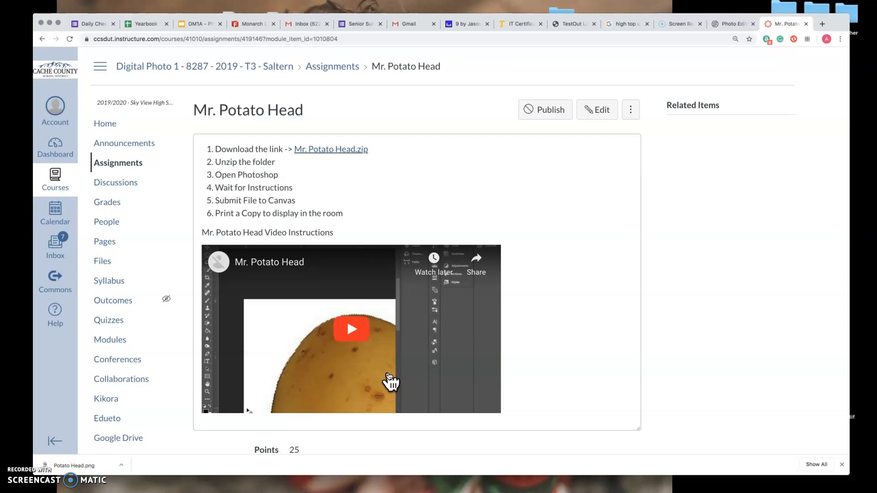